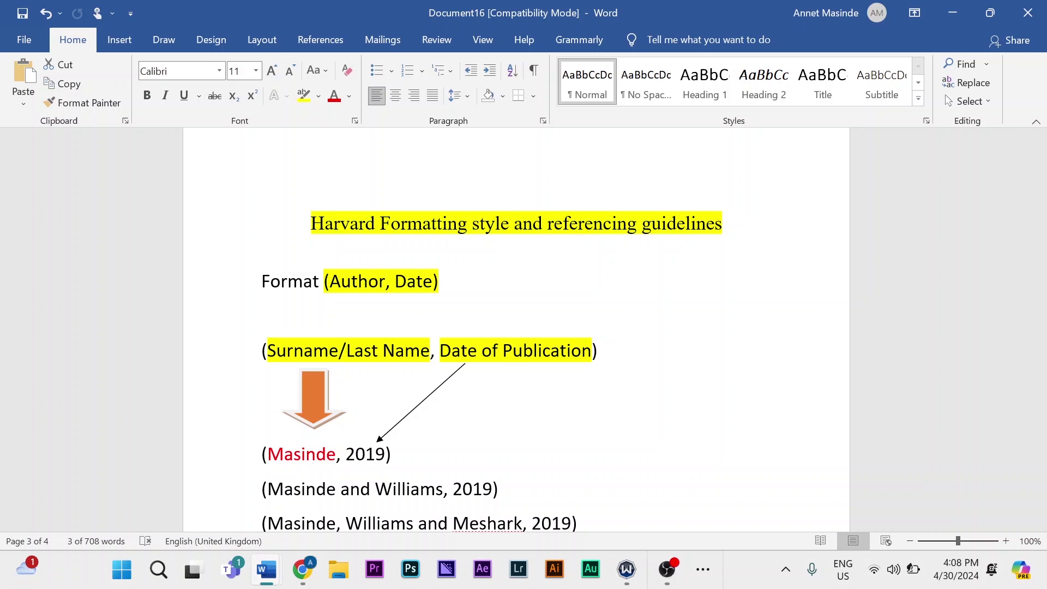
Step: Create a new blank document and apply the Normal margin preset with 1" on all sides
key("ctrl+n")
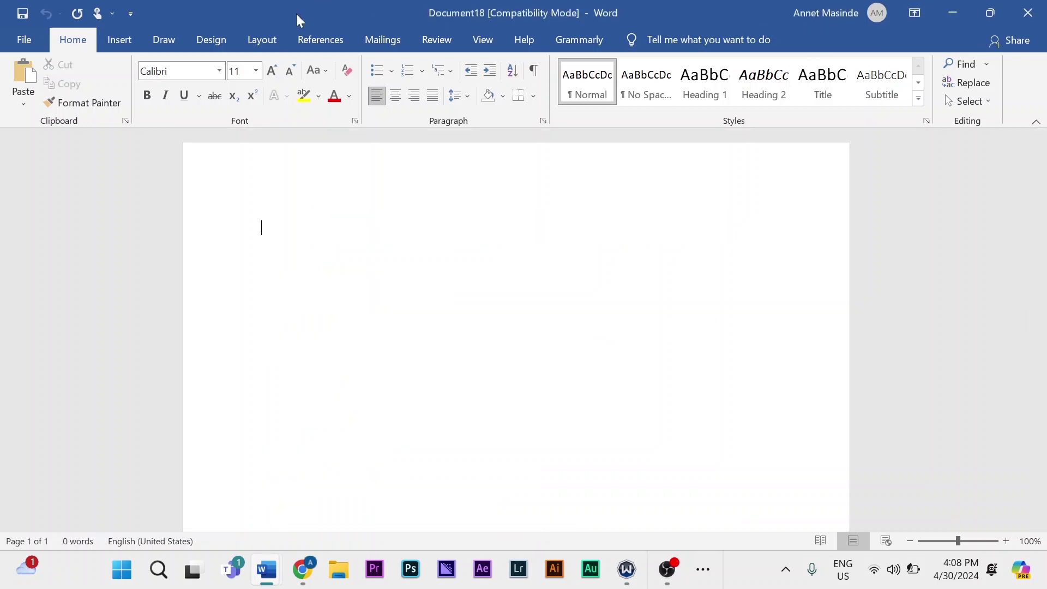
left_click(260, 40)
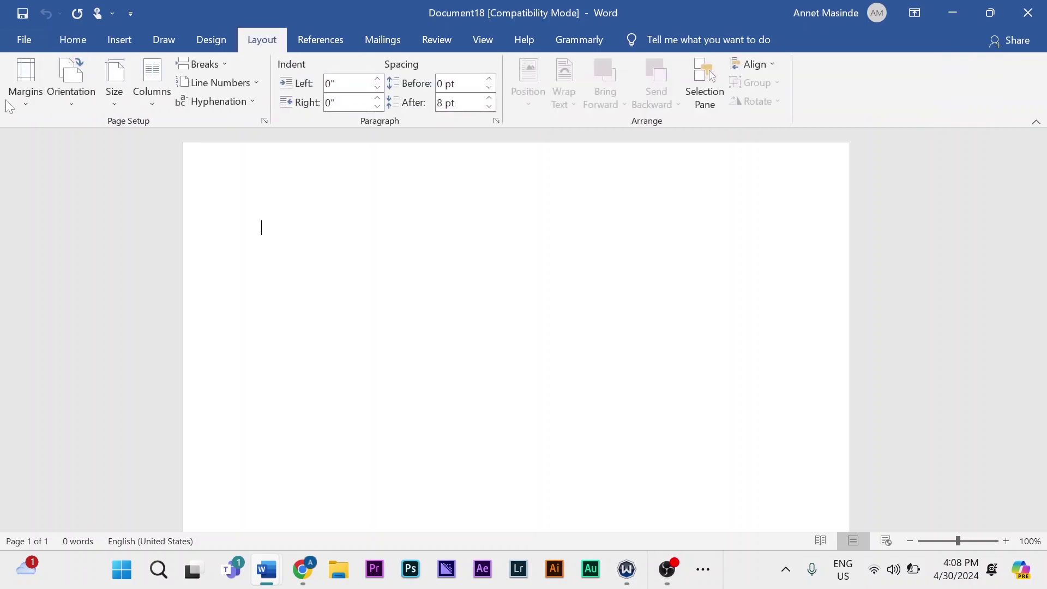
left_click(25, 82)
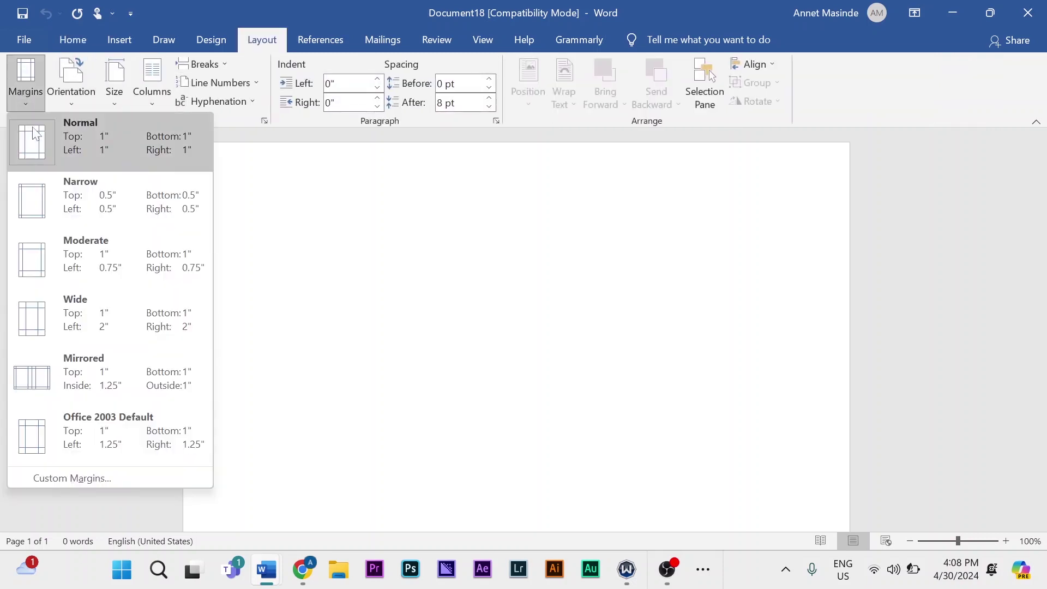
left_click(132, 145)
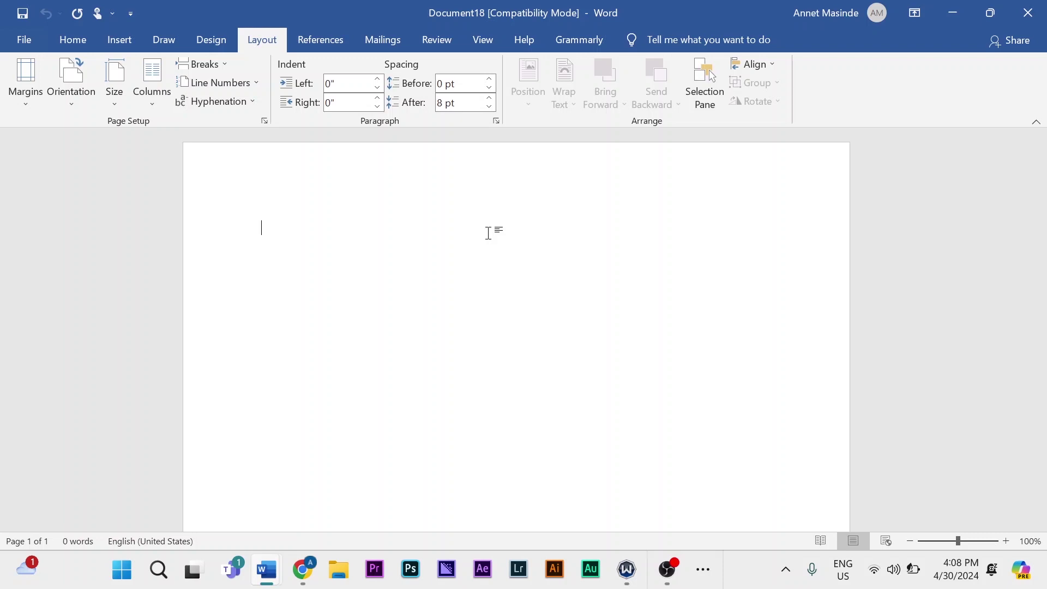
Step: Set the document's text font to Arial at size 12
left_click(69, 34)
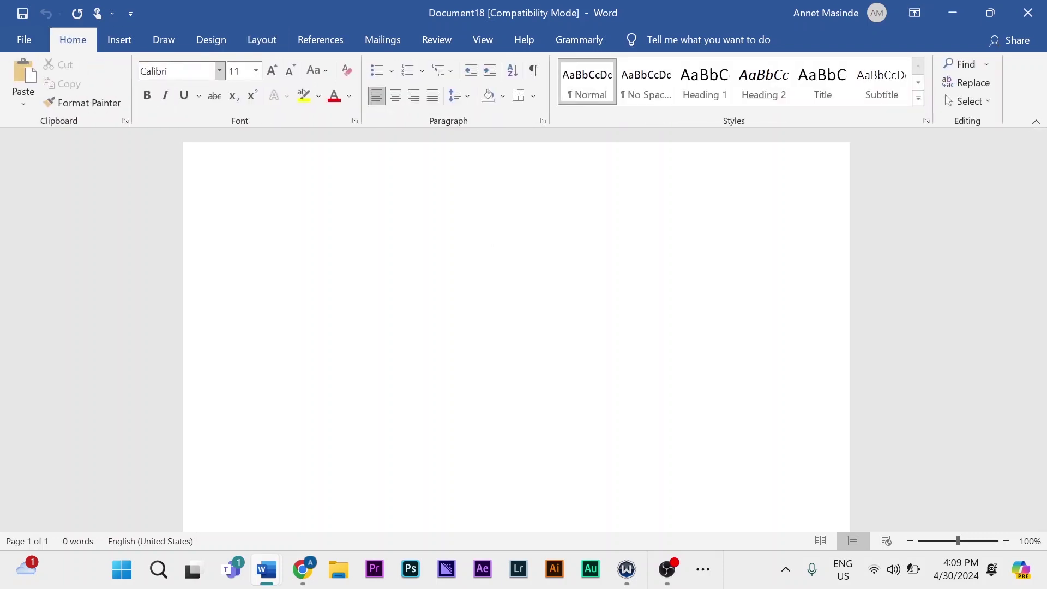
left_click(218, 71)
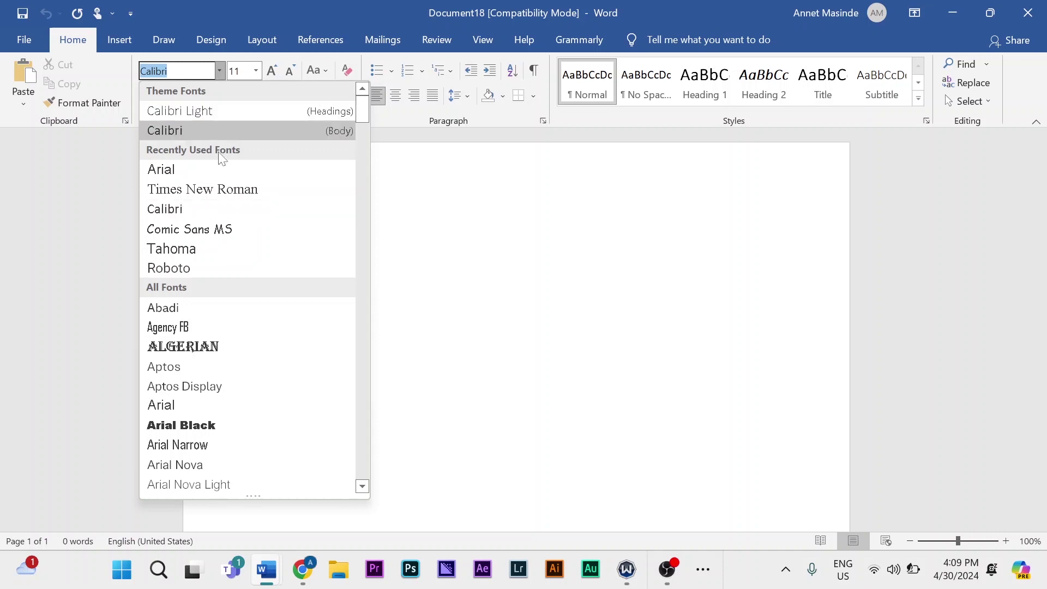
left_click(213, 169)
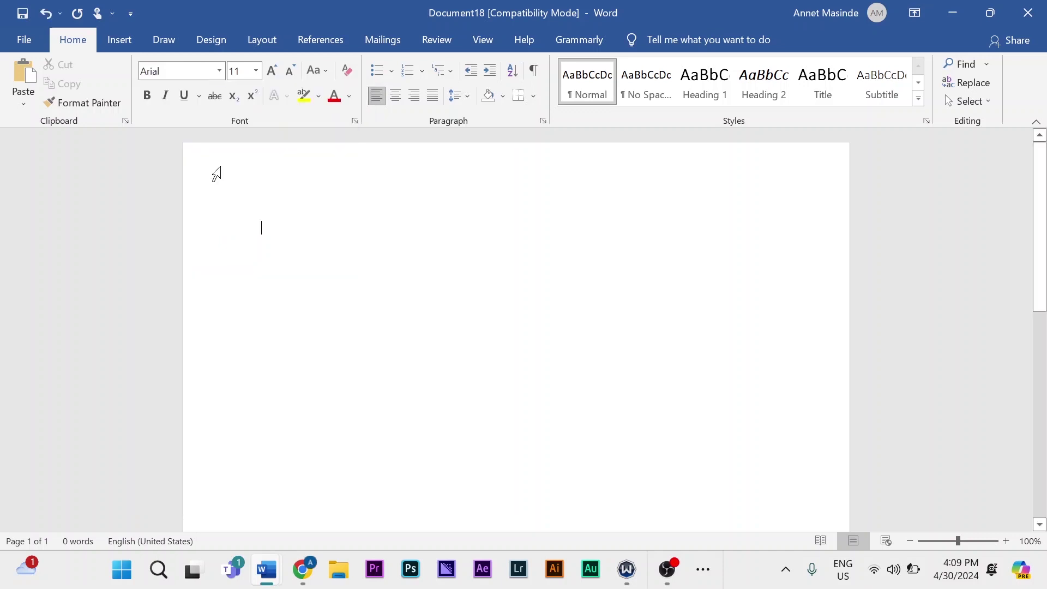
left_click(257, 71)
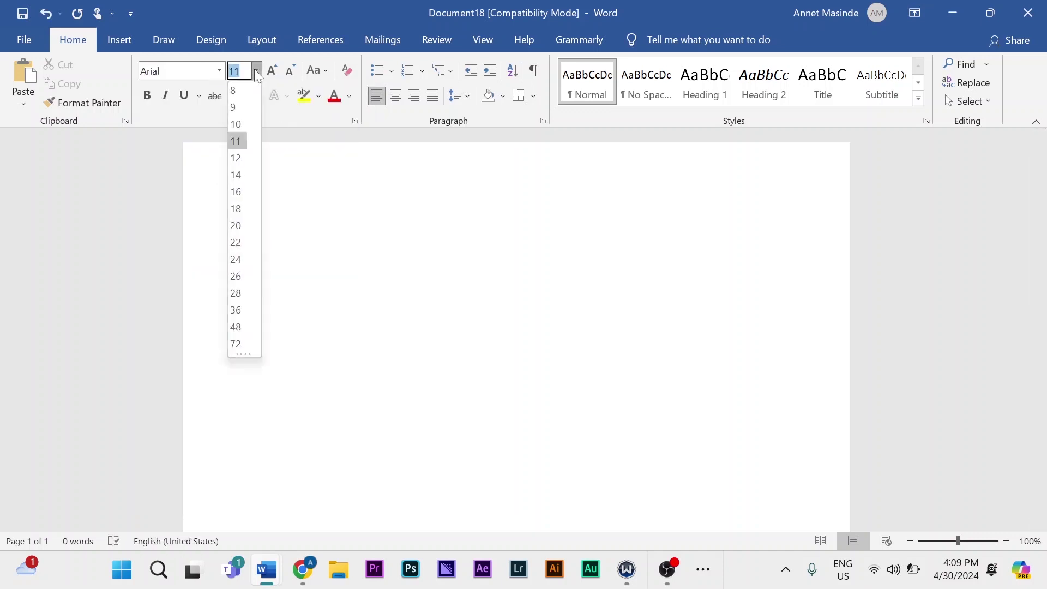
left_click(236, 158)
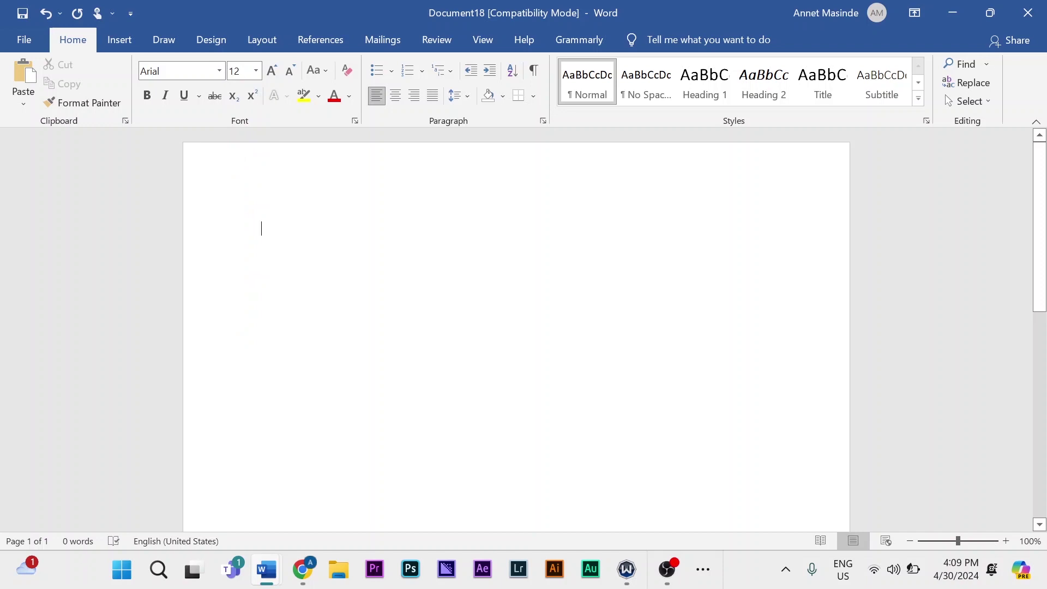
Step: Set the line spacing to 2.0 and remove the space after the paragraph
left_click(466, 93)
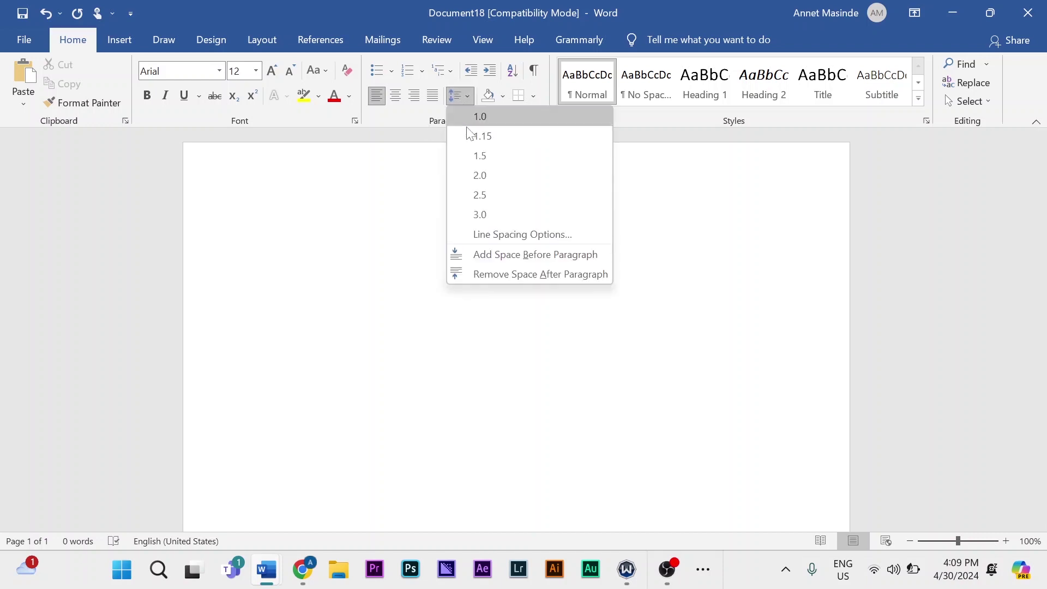
left_click(483, 174)
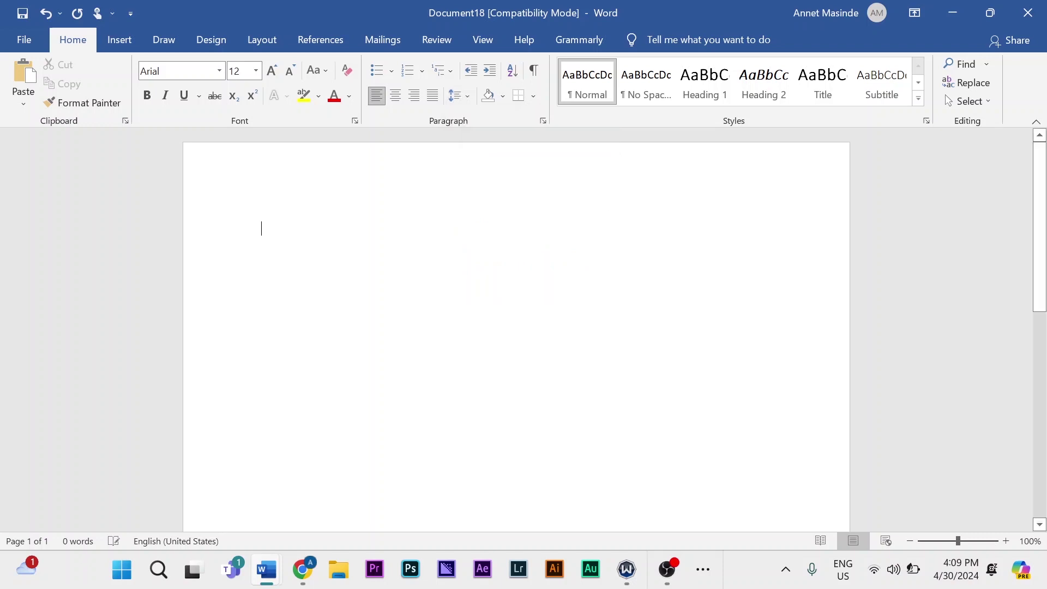
left_click(467, 99)
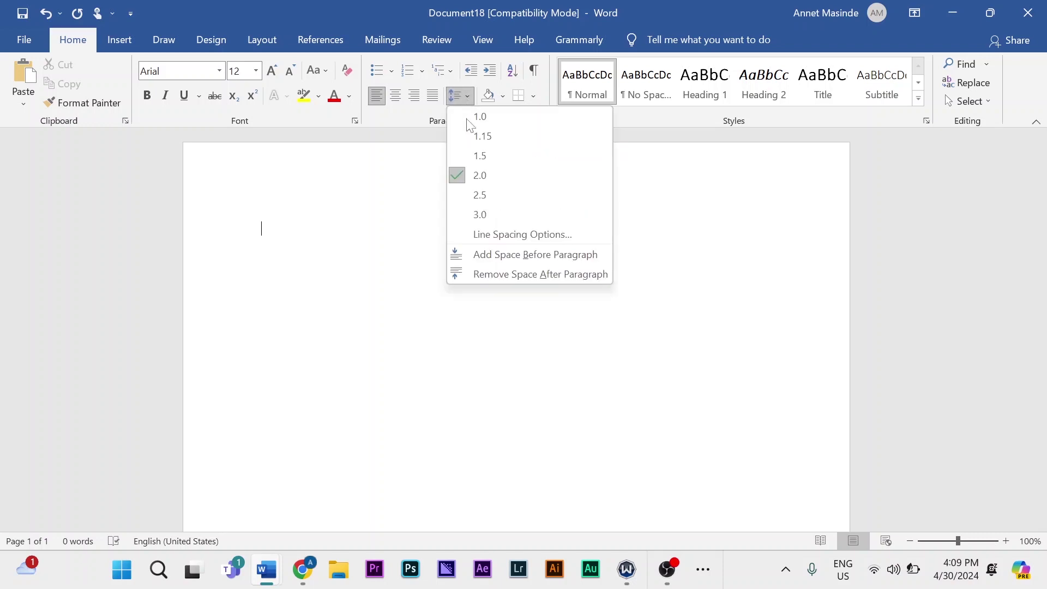
left_click(524, 275)
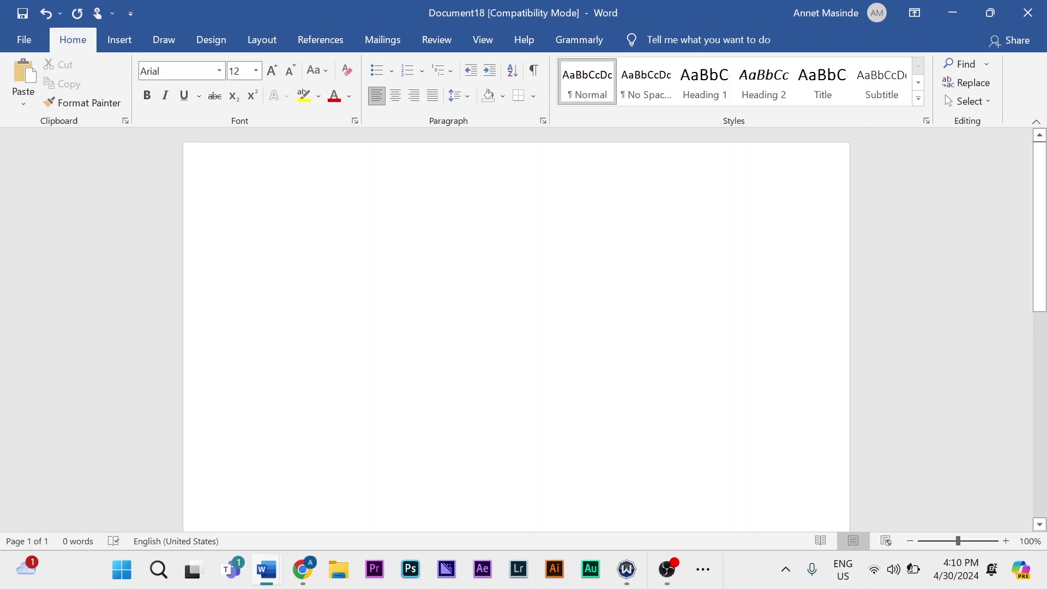
Step: Open the page header for editing and insert a right-aligned page number at the top of the page using the Plain Number 3 style
key("alt+n")
key("h")
key("e")
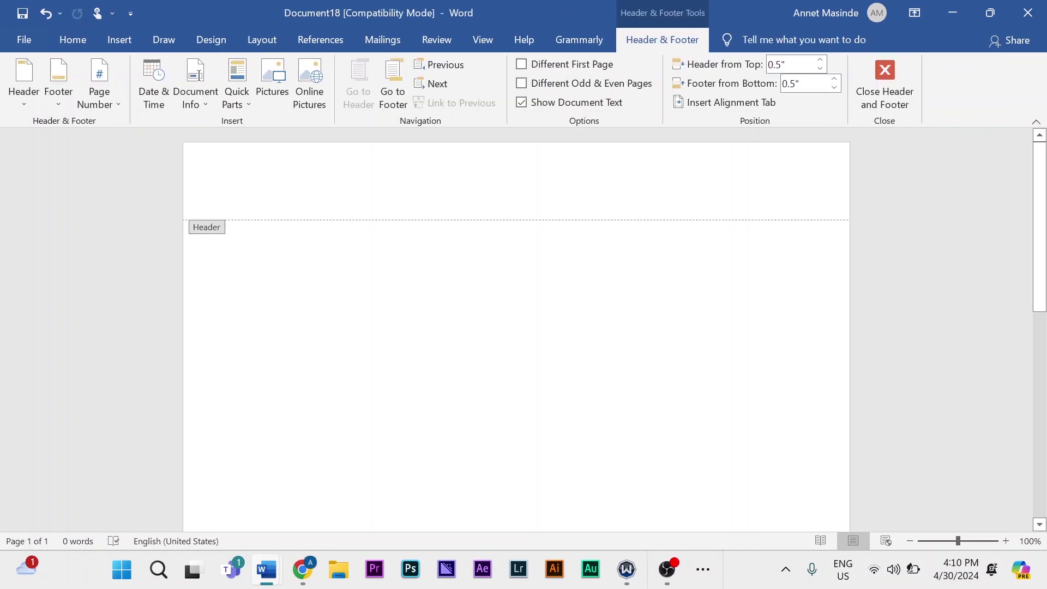
left_click(107, 103)
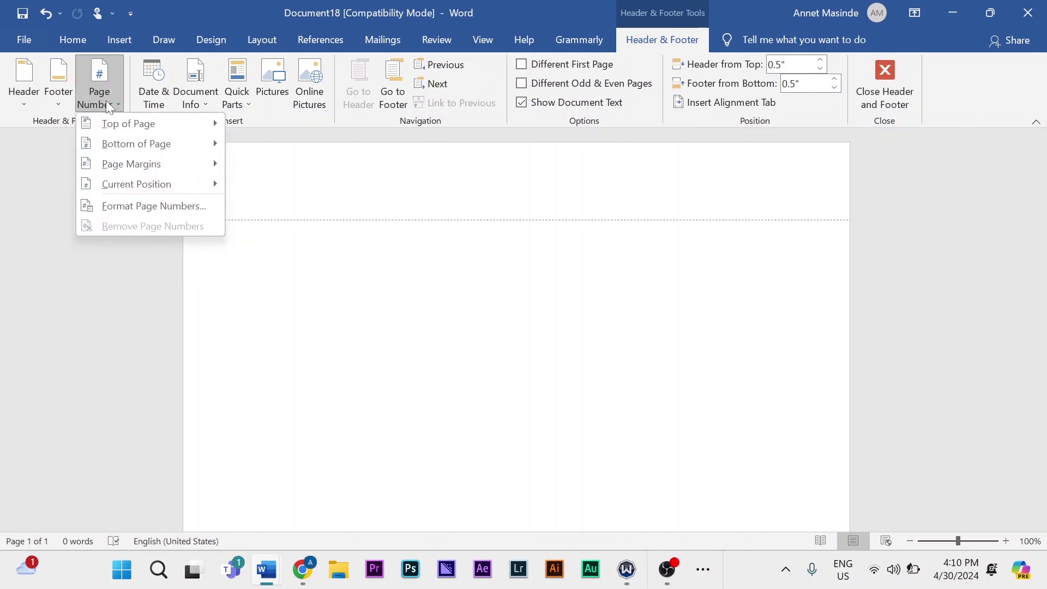
mouse_move(112, 126)
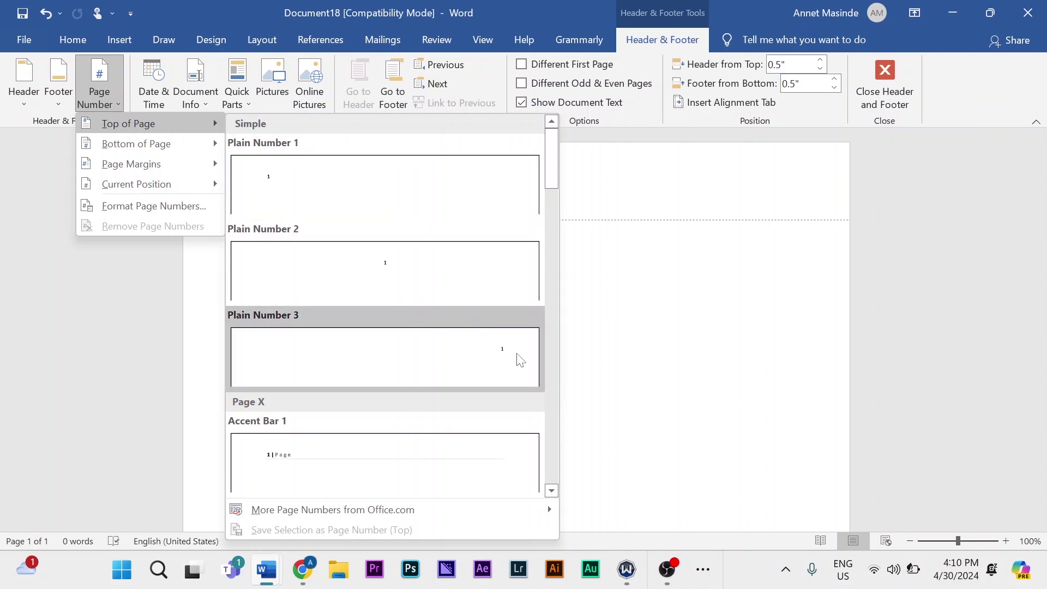
left_click(498, 355)
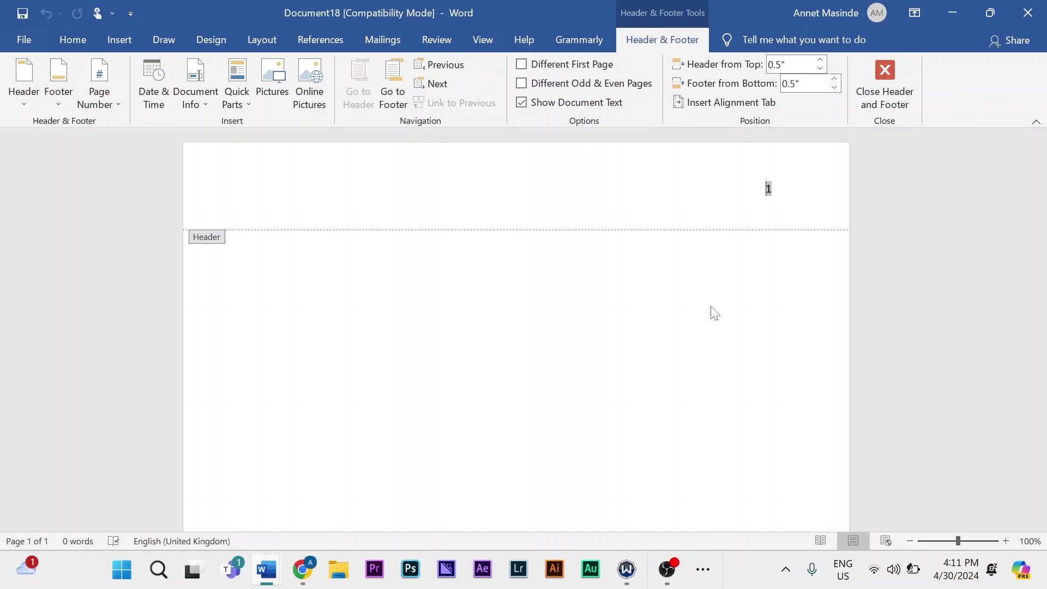
Step: Enter the running title "HARVARD REFERENCING" in front of the page number in the header
type("Ha")
key("BackSpace")
key("BackSpace")
type("HARVARD REFERENCING")
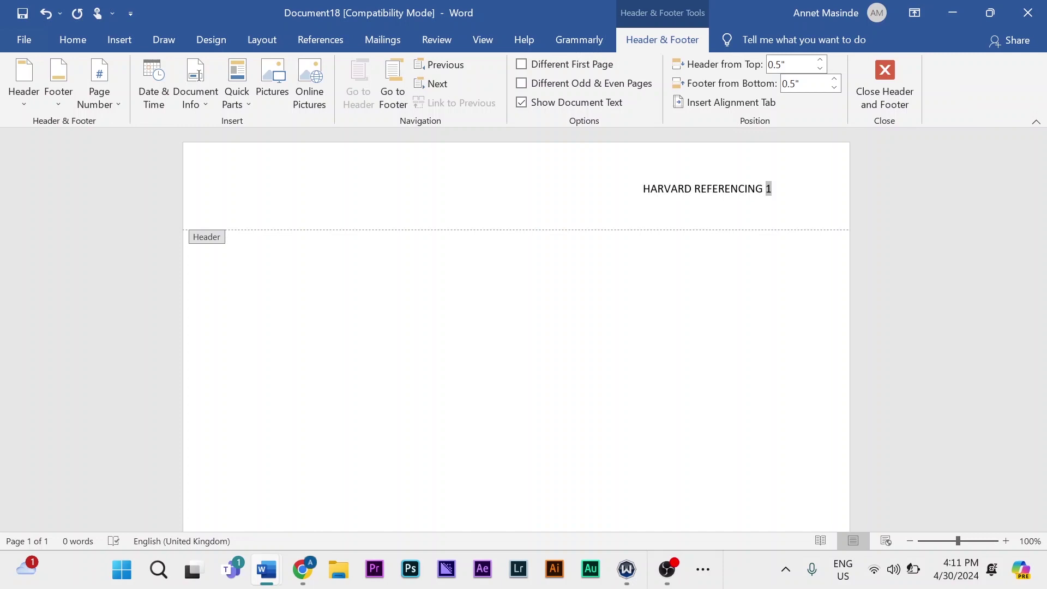
Step: Change the header's "HARVARD REFERENCING" text to Arial and return to the document body
left_click_drag(643, 189, 765, 189)
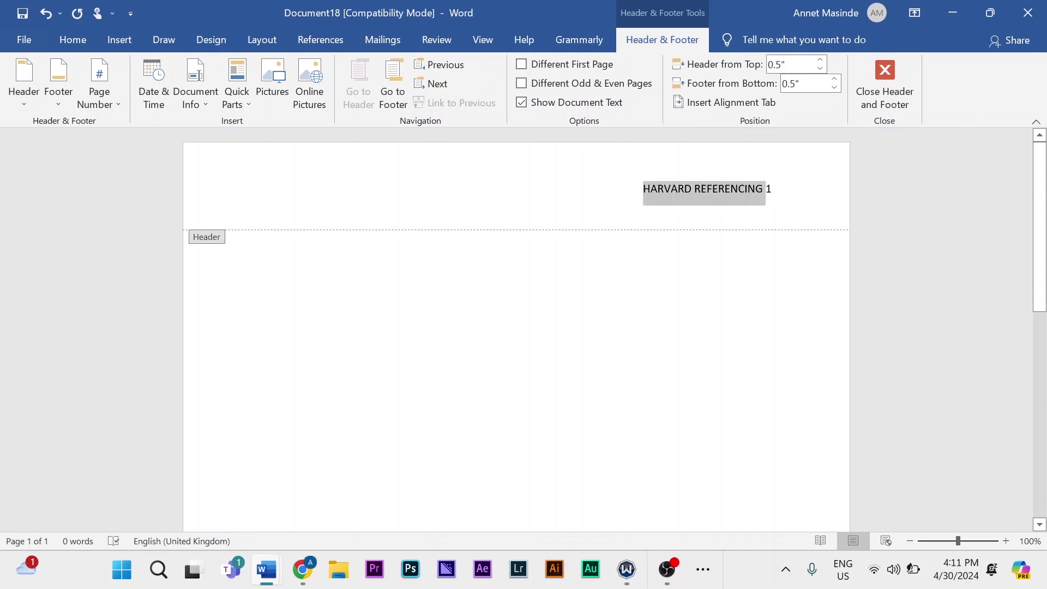
left_click(73, 39)
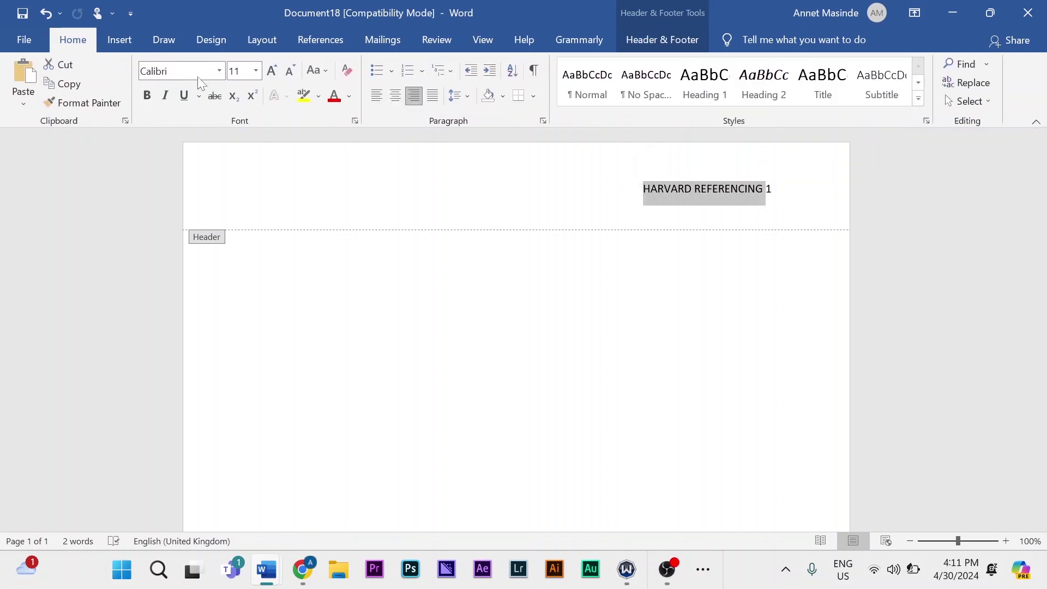
left_click(219, 71)
left_click(188, 169)
double_click(634, 229)
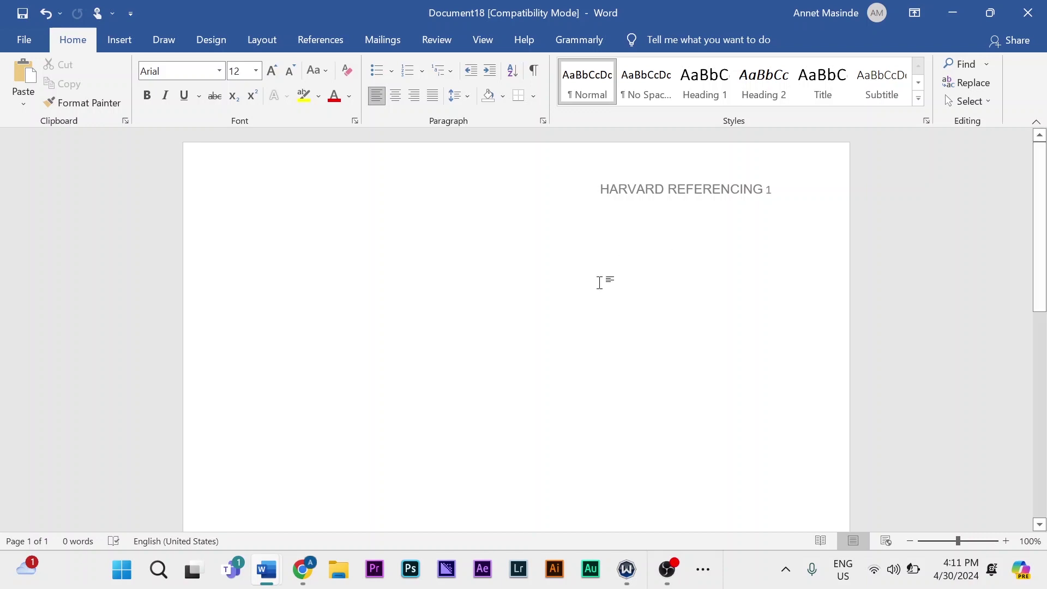
Step: Add the centred title "HARVARD FORMATTING AND REFERENCING STYLE OF WRITING" partway down the page, with a "By" line giving the author's full name below it
scroll(572, 287, "down", 2)
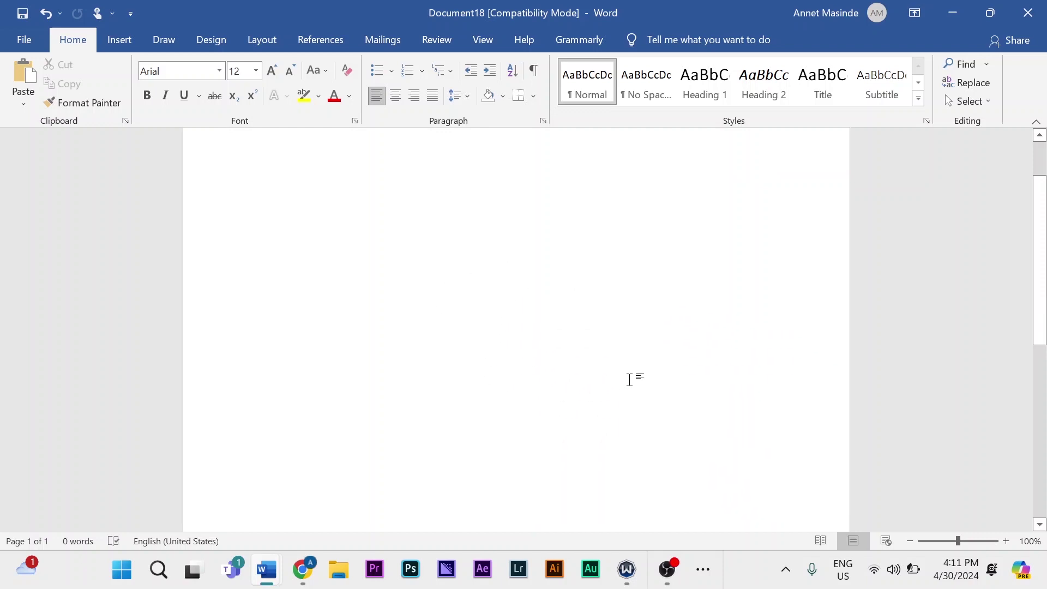
scroll(633, 374, "up", 2)
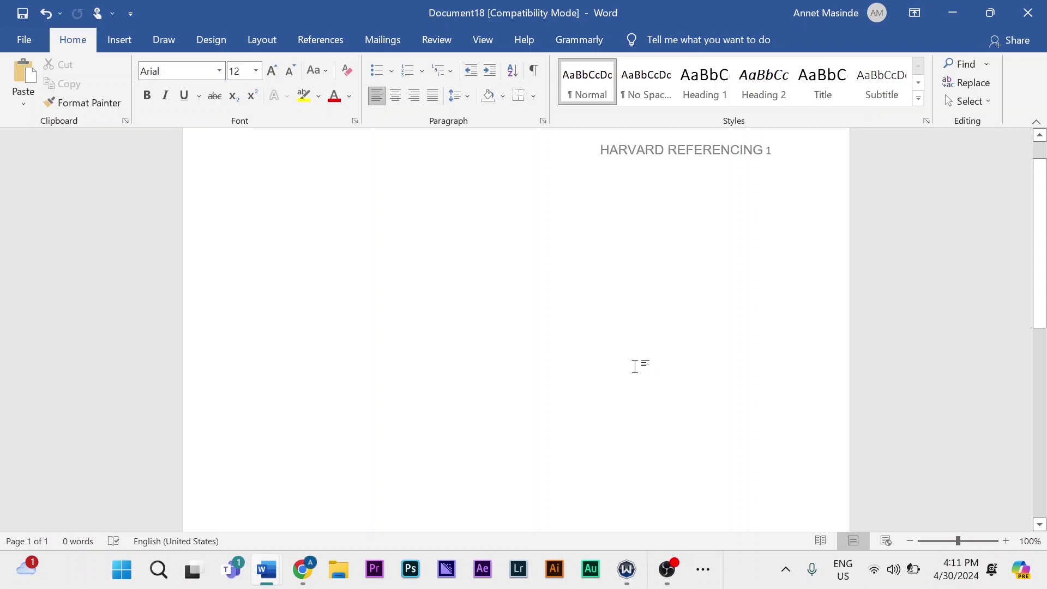
left_click(261, 320)
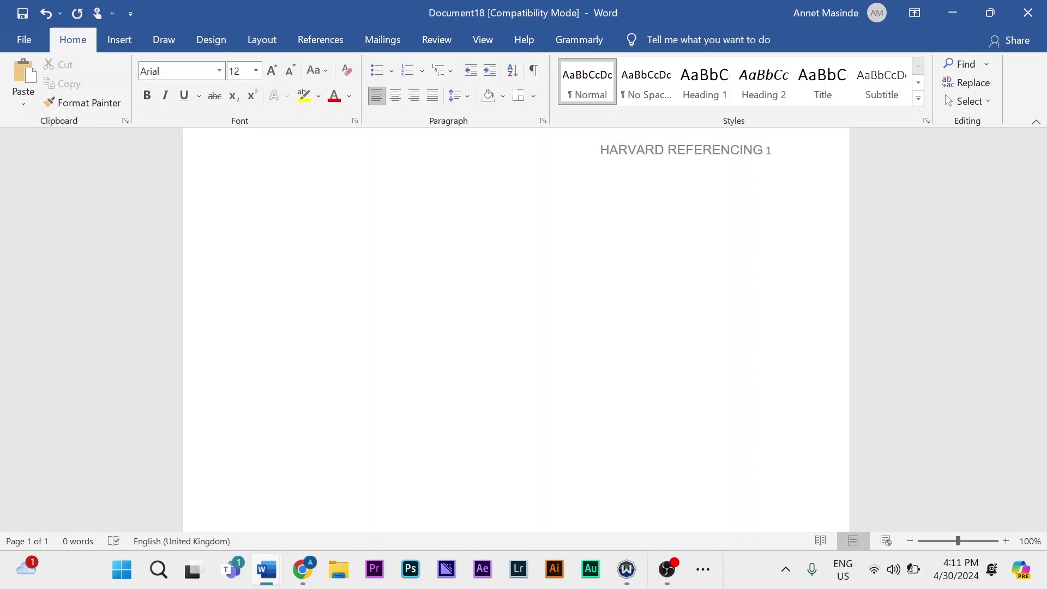
left_click(397, 96)
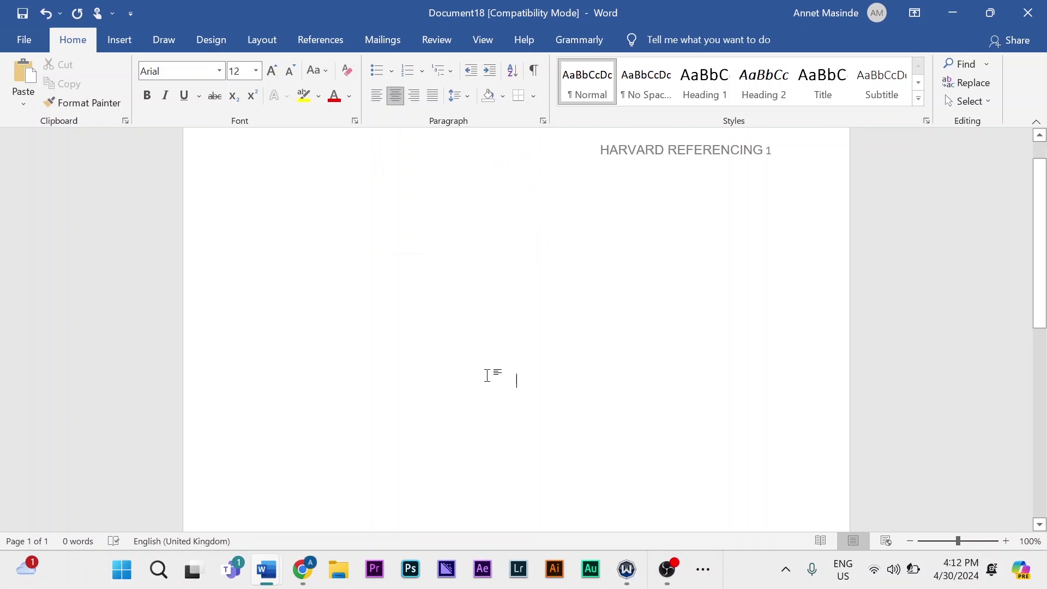
type("HA")
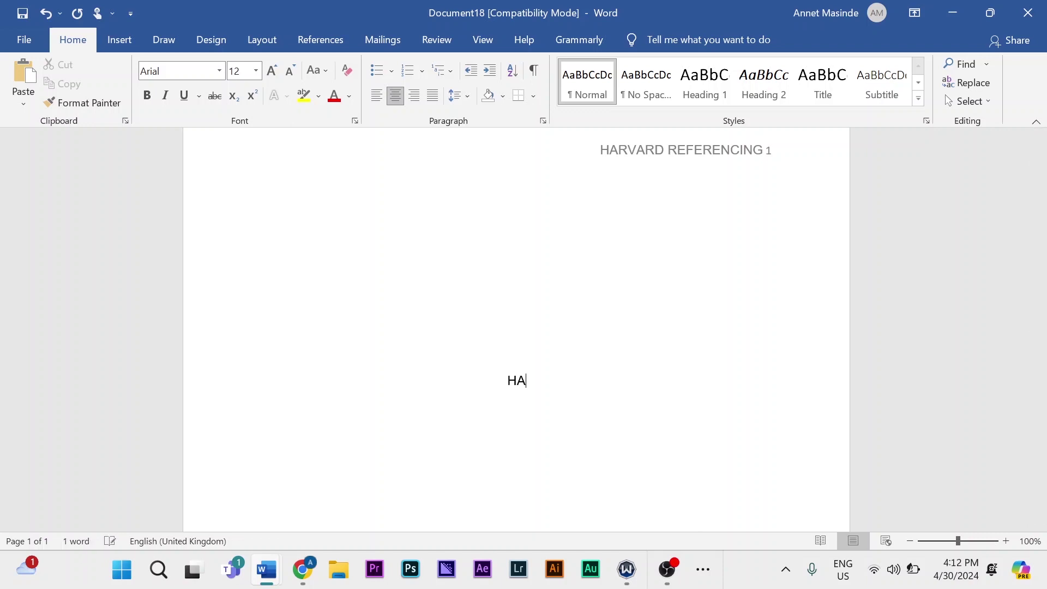
type("RVARD FORMATTING AND RE")
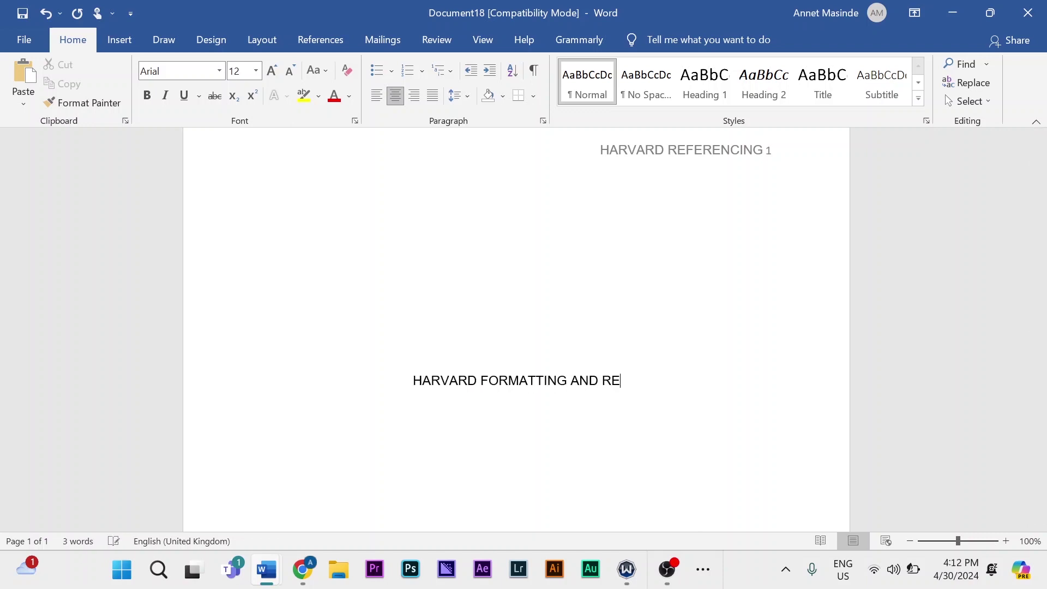
type("FERENCING STYLE OF")
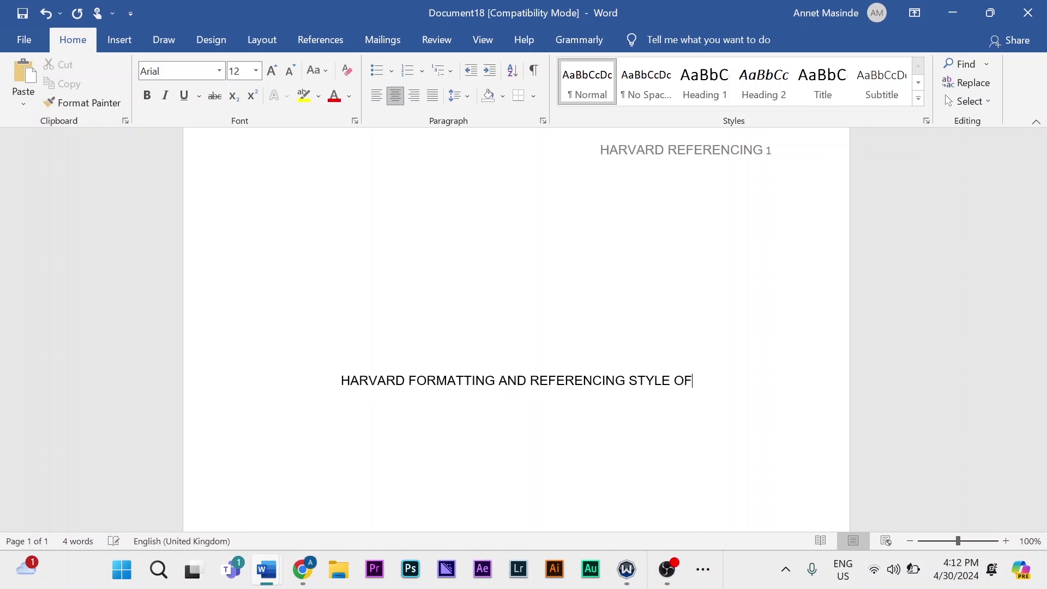
type(" WRITING")
key("Return")
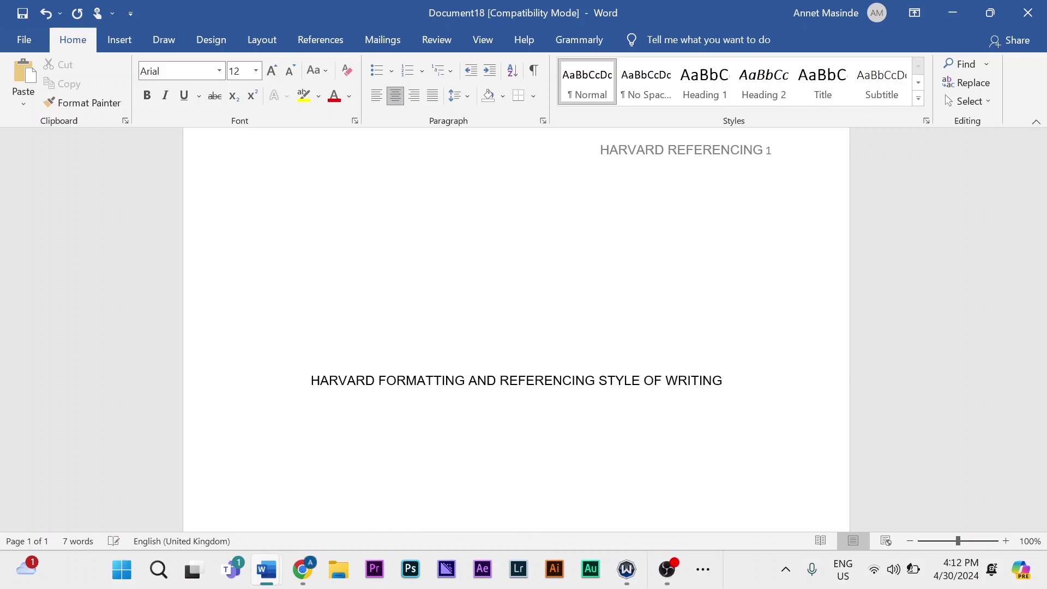
type("by Annet Masinde")
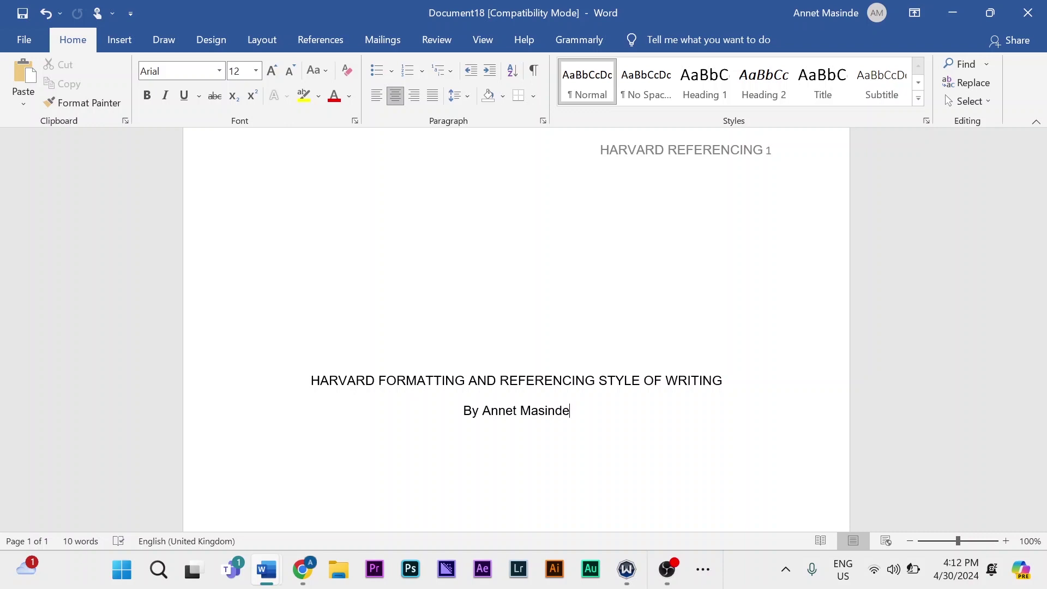
Step: Leave blank lines below the author line and add the centred lines "Course", "Tutor/Professor" and "University"
key("Return")
scroll(516, 327, "down", 2)
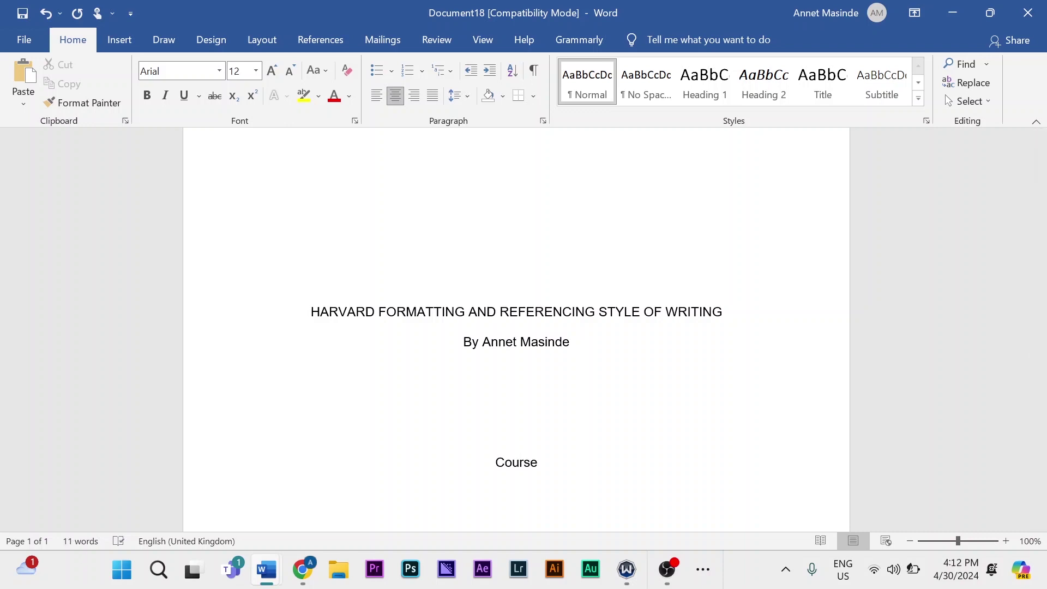
type("Tutor/Professor")
key("Return")
type("University")
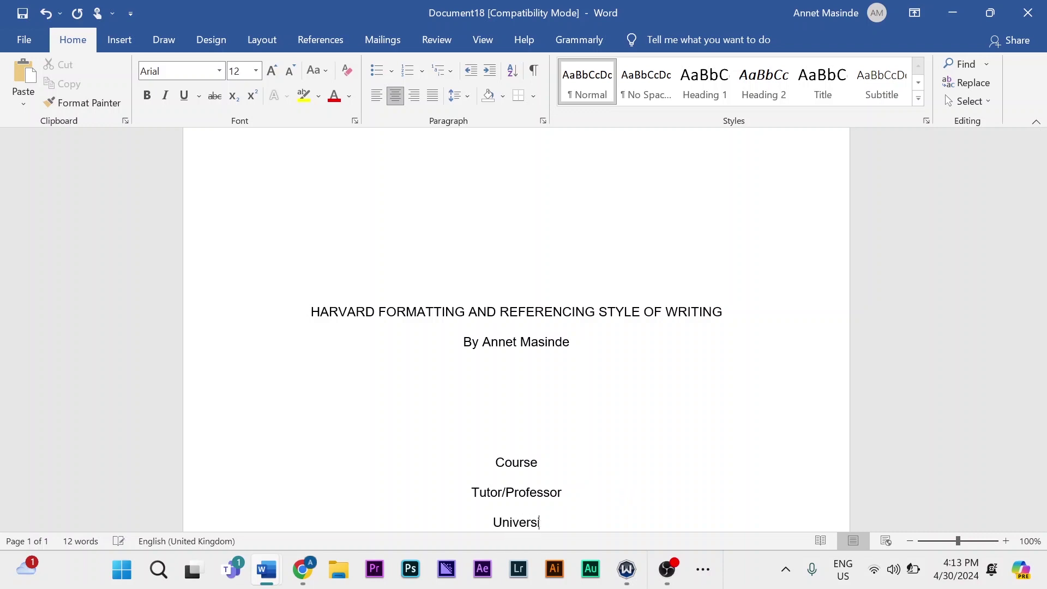
Step: Add the line "City and State" below "University" and start a new line after it
key("Return")
type("City and Location")
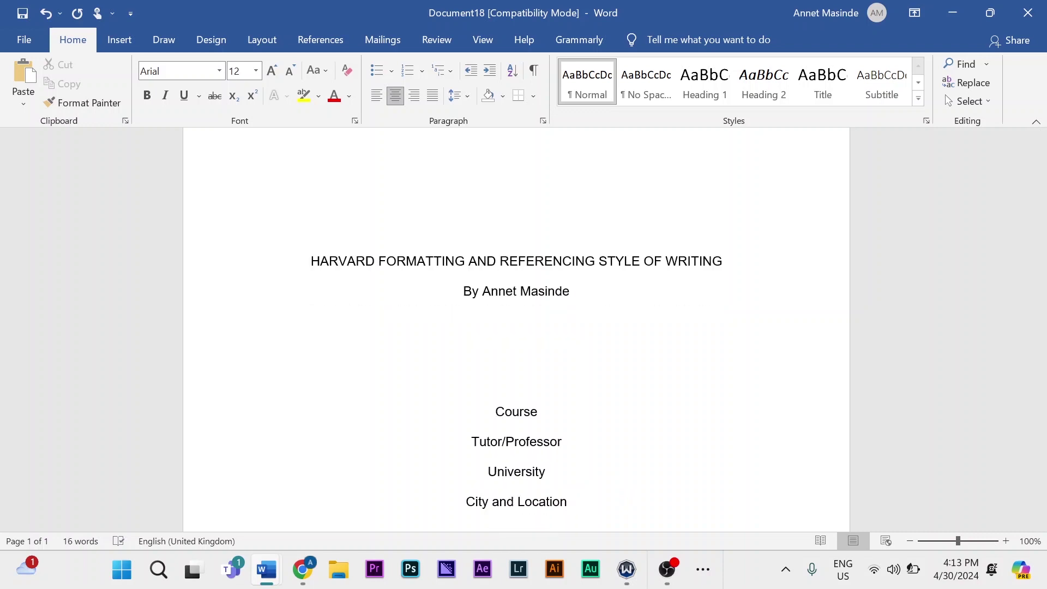
key("BackSpace")
key("BackSpace")
key("BackSpace")
key("BackSpace")
key("BackSpace")
key("BackSpace")
key("BackSpace")
key("BackSpace")
type("State")
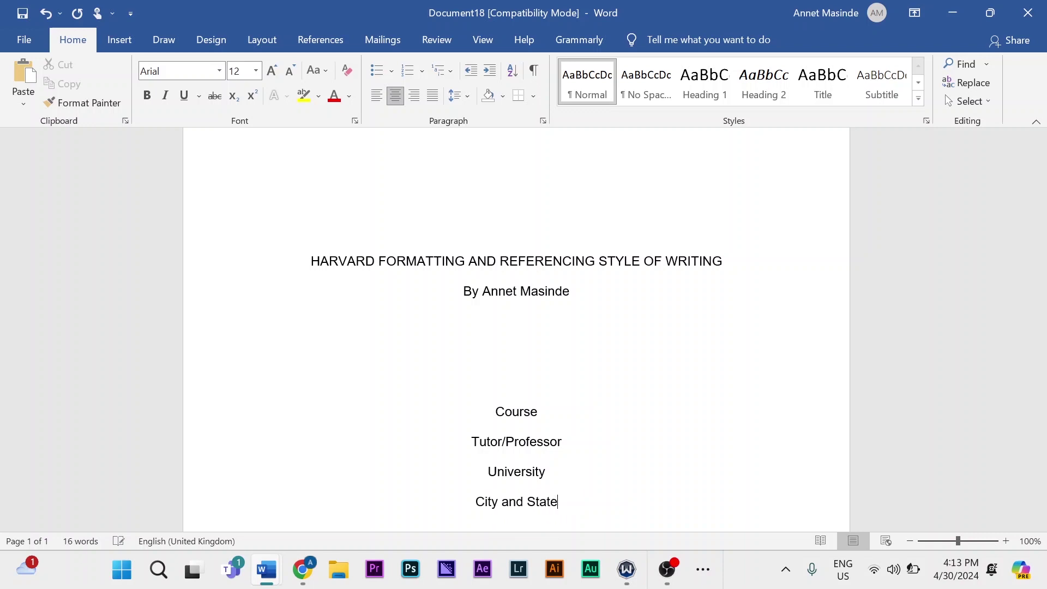
key("Return")
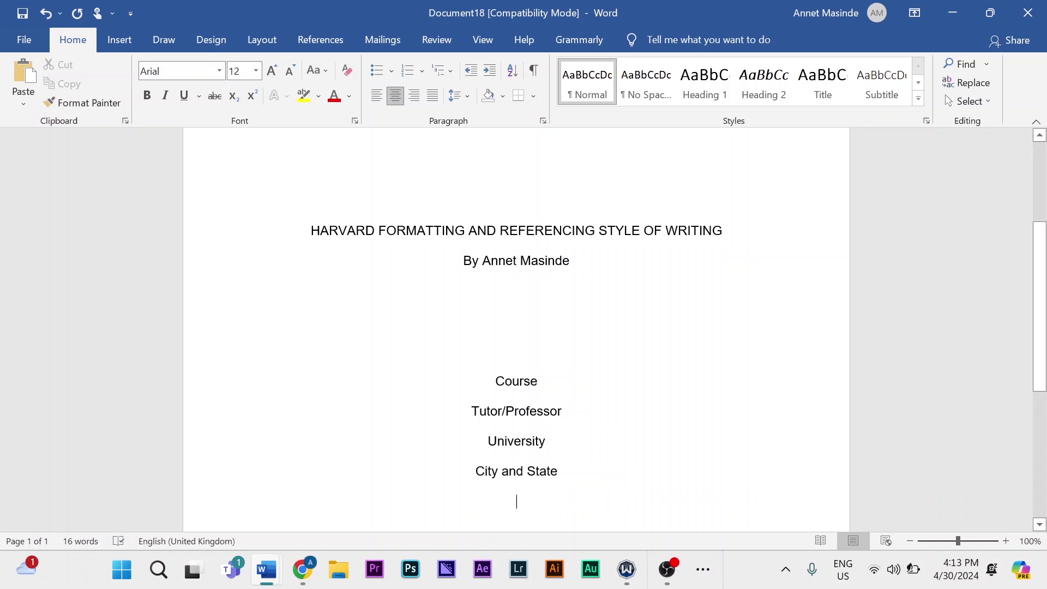
Step: Complete the title page by adding the centred line "Date" below "City and State"
type("Date")
scroll(598, 437, "down", 3)
scroll(598, 437, "up", 3)
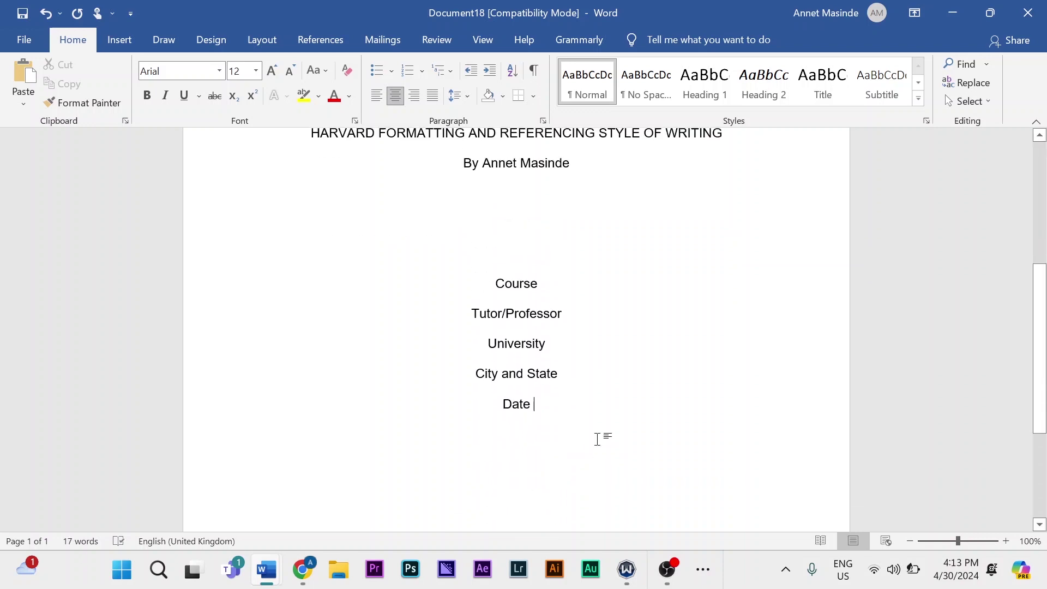
scroll(516, 327, "up", 5)
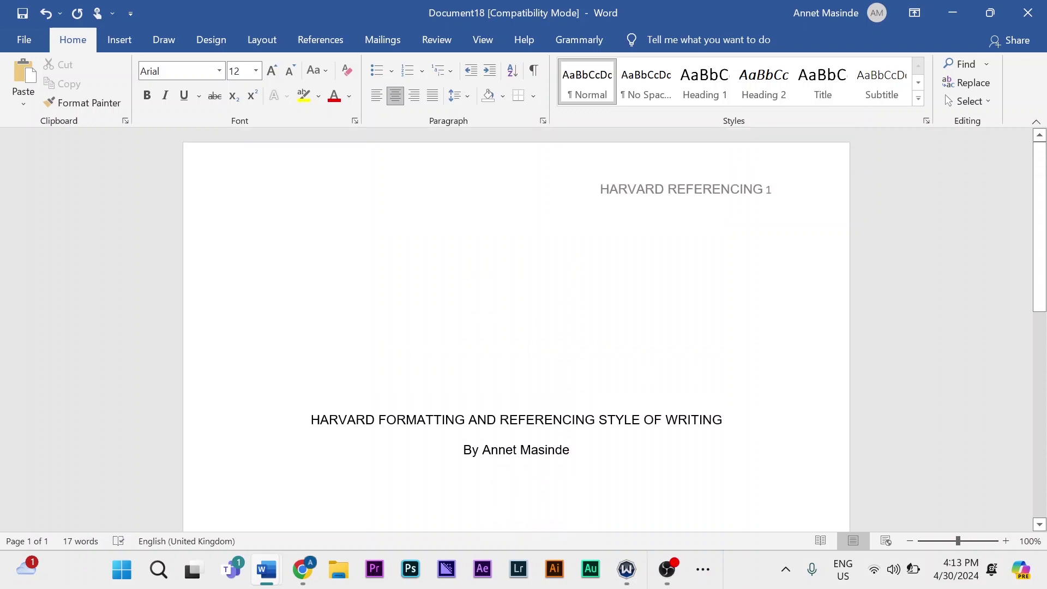
scroll(516, 327, "down", 5)
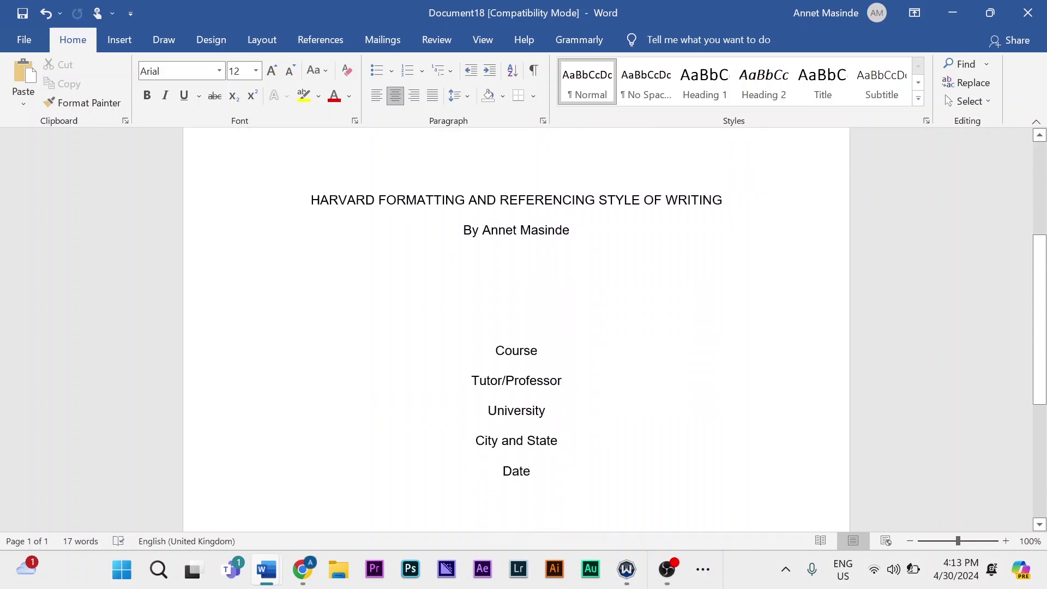
scroll(516, 327, "up", 1)
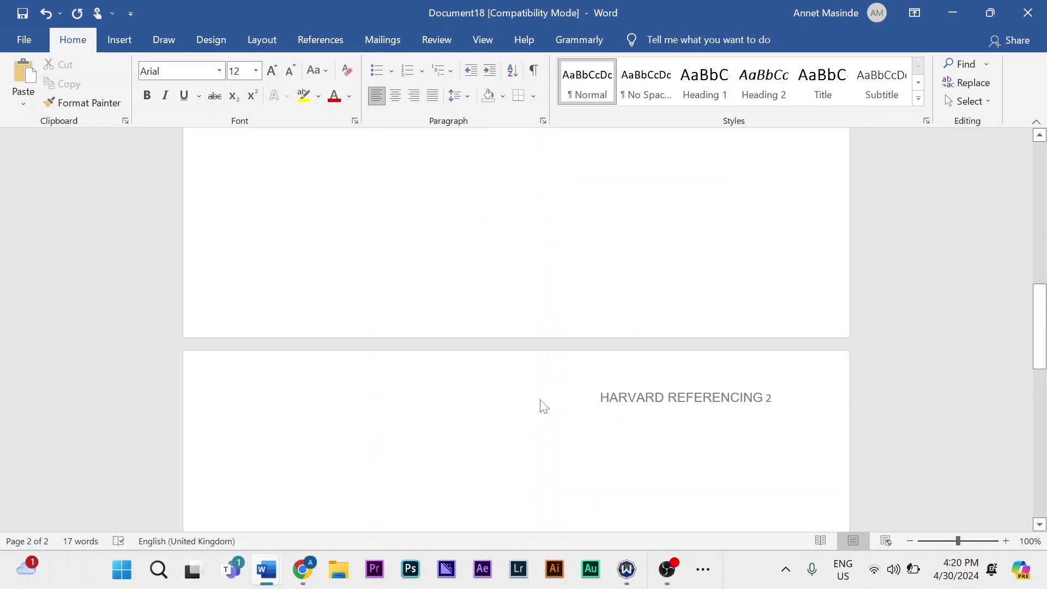
Step: Add the centred heading "Illegal Use of Drugs" at the start of page 2 and begin a new line below it
scroll(540, 404, "down", 2)
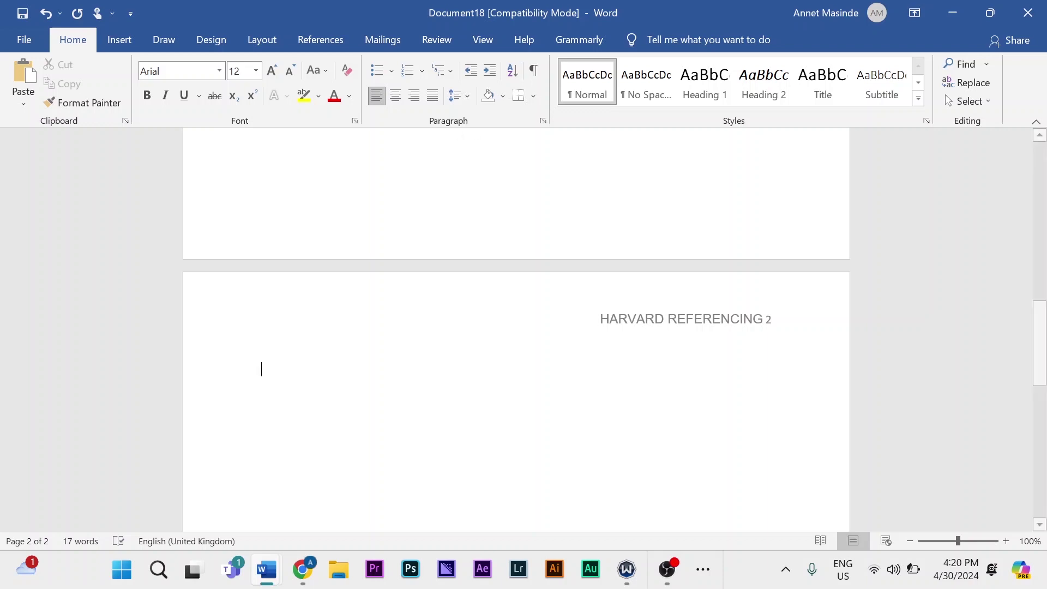
left_click(396, 98)
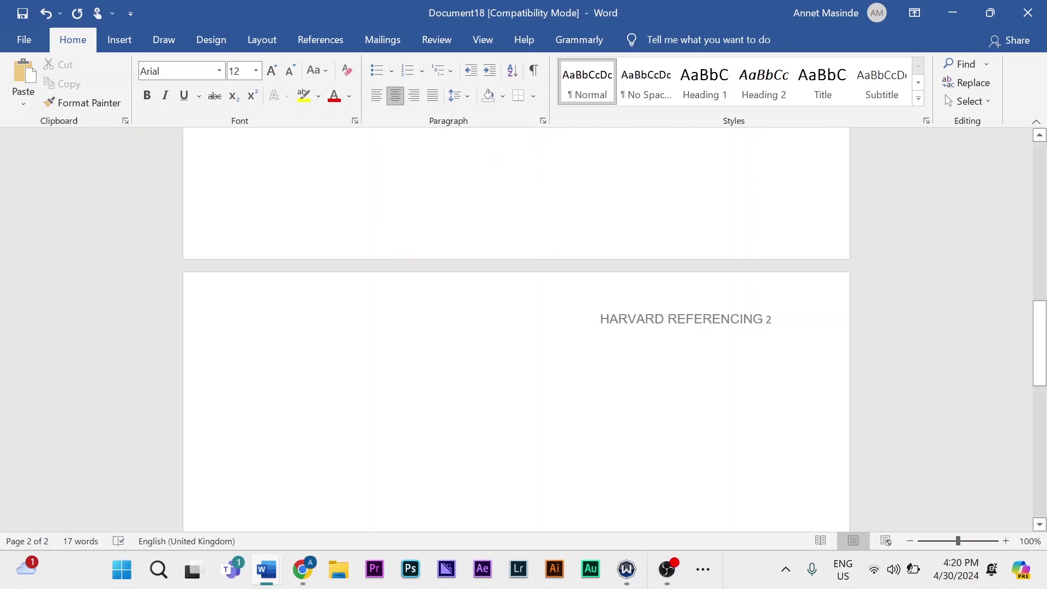
type("Illegal ")
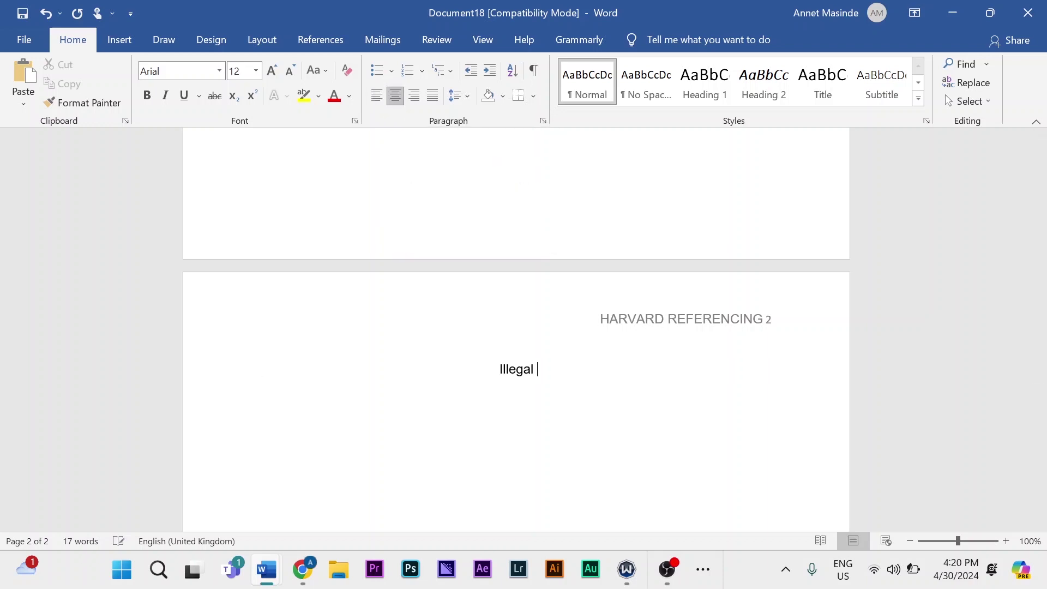
type("Use of Drugs")
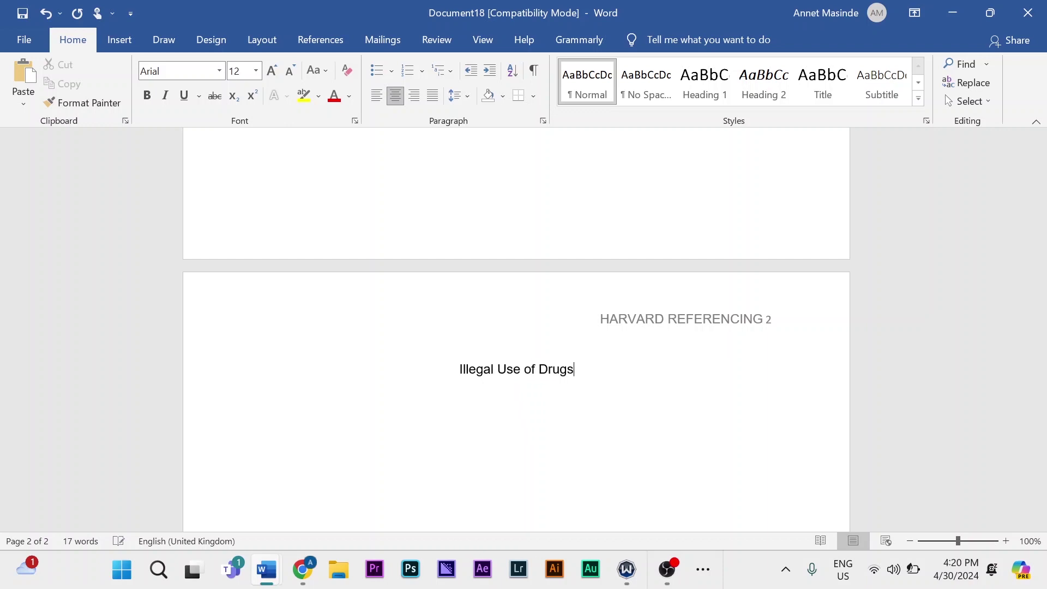
key("Return")
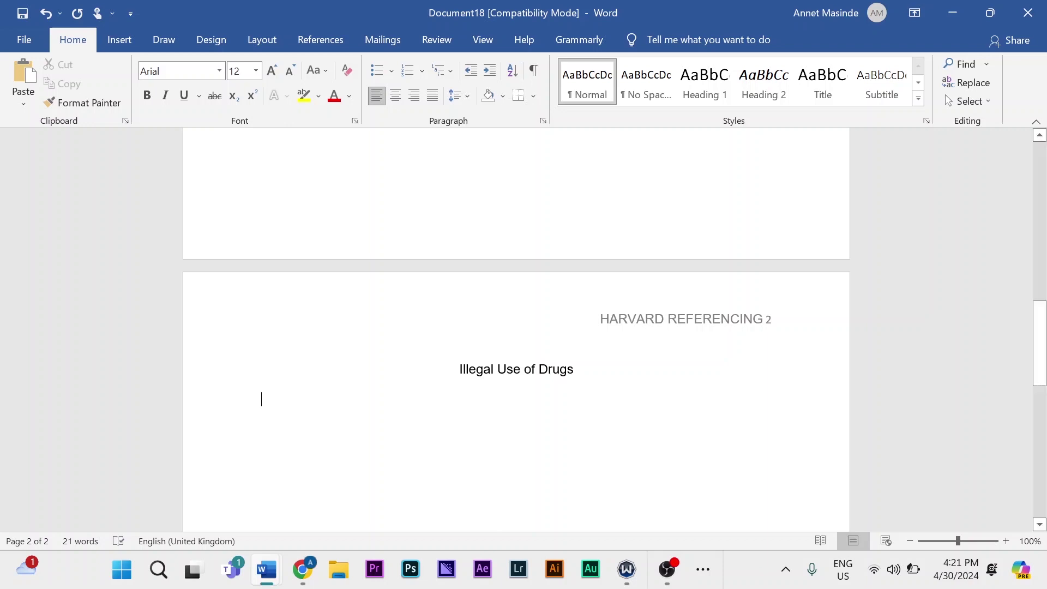
Step: Paste the copied essay text below the heading and indent the first line of its first two paragraphs
scroll(515, 327, "down", 4)
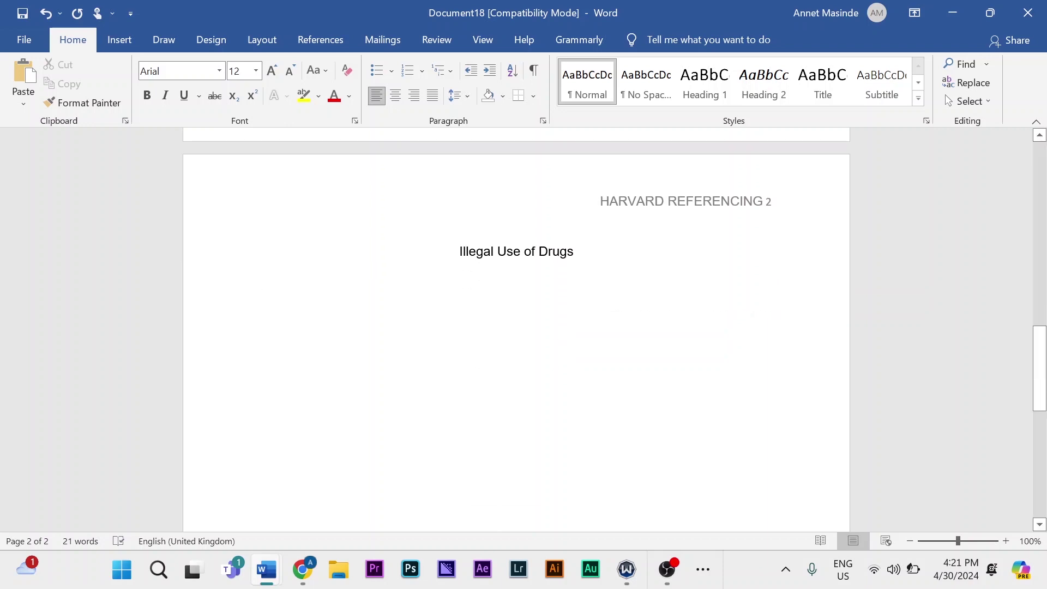
key("ctrl+v")
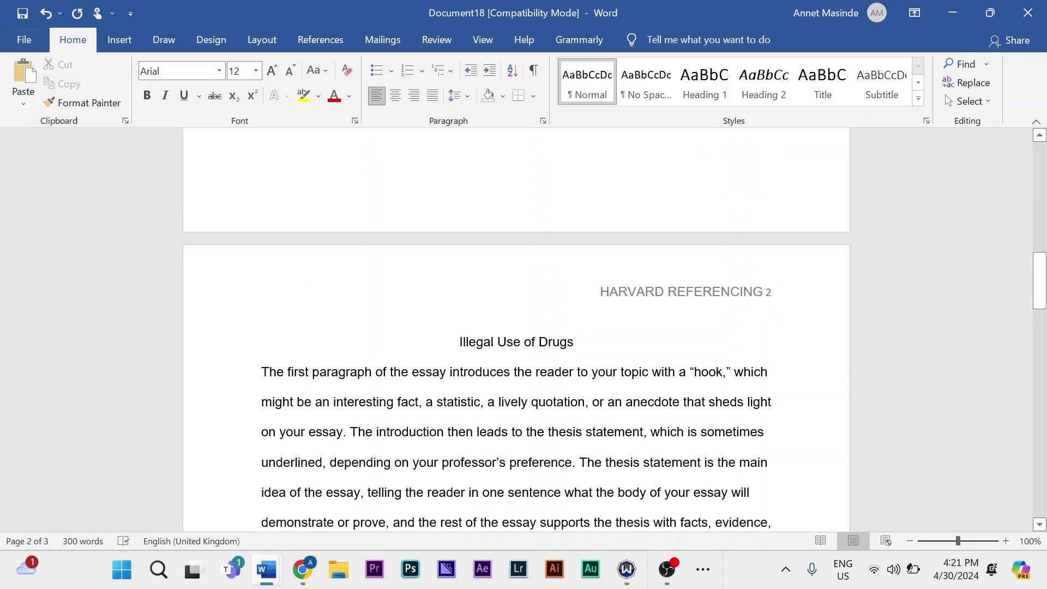
key("Tab")
scroll(516, 327, "down", 6)
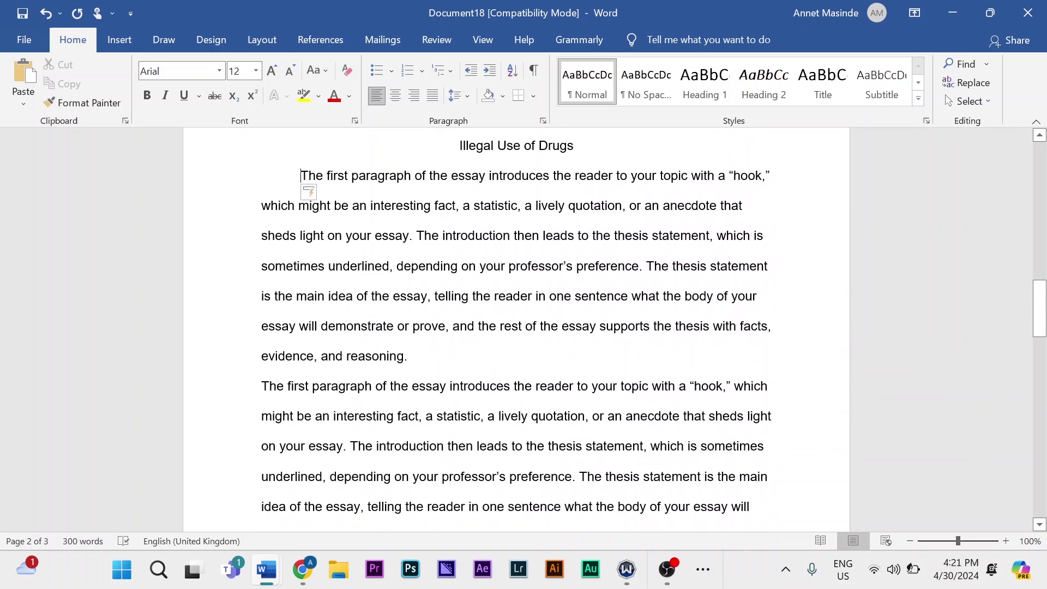
key("Tab")
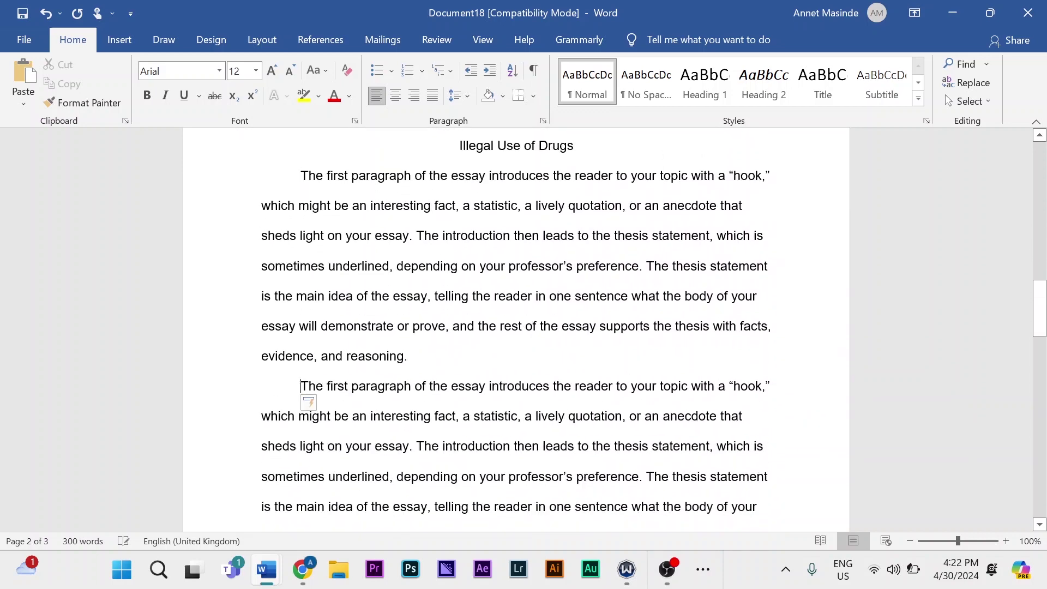
scroll(516, 327, "down", 4)
scroll(515, 328, "up", 4)
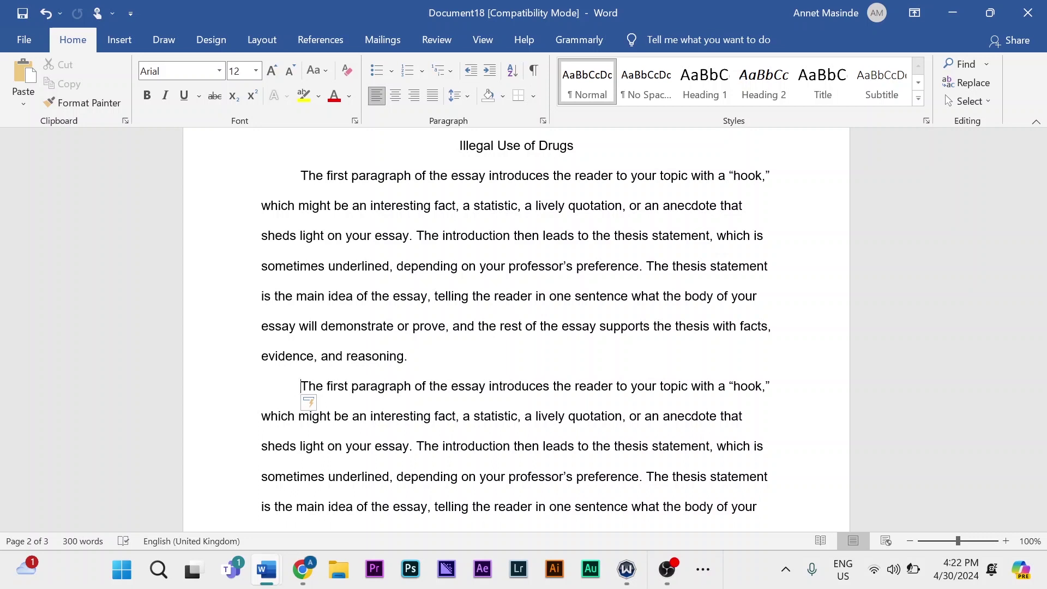
Step: Indent the first line of the paragraph below the italic subheading "Use of Marijuana"
scroll(404, 316, "down", 5)
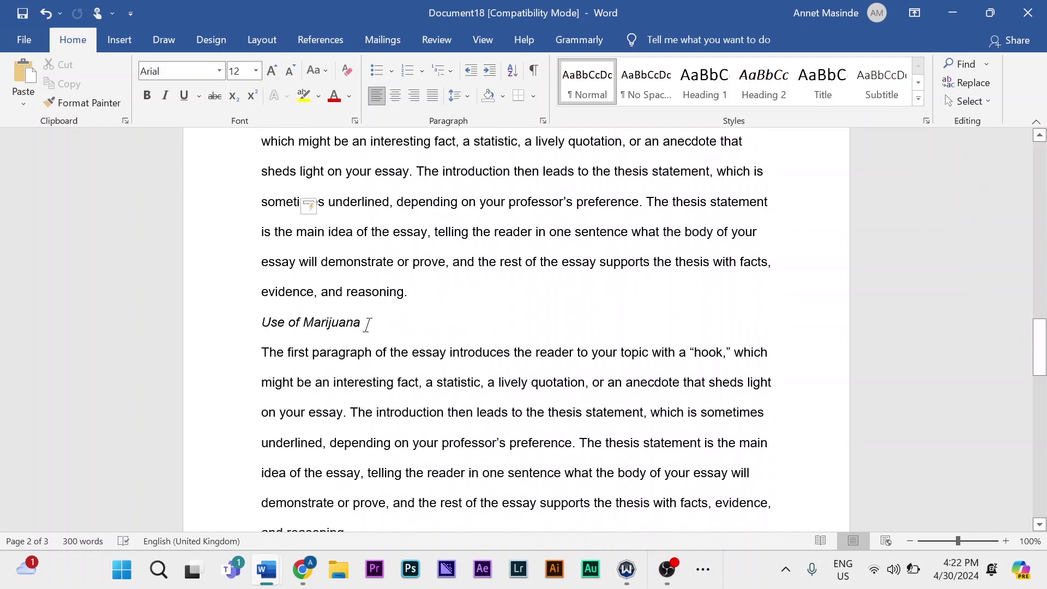
left_click_drag(372, 325, 261, 324)
left_click(319, 352)
key("ctrl+z")
key("ctrl+z")
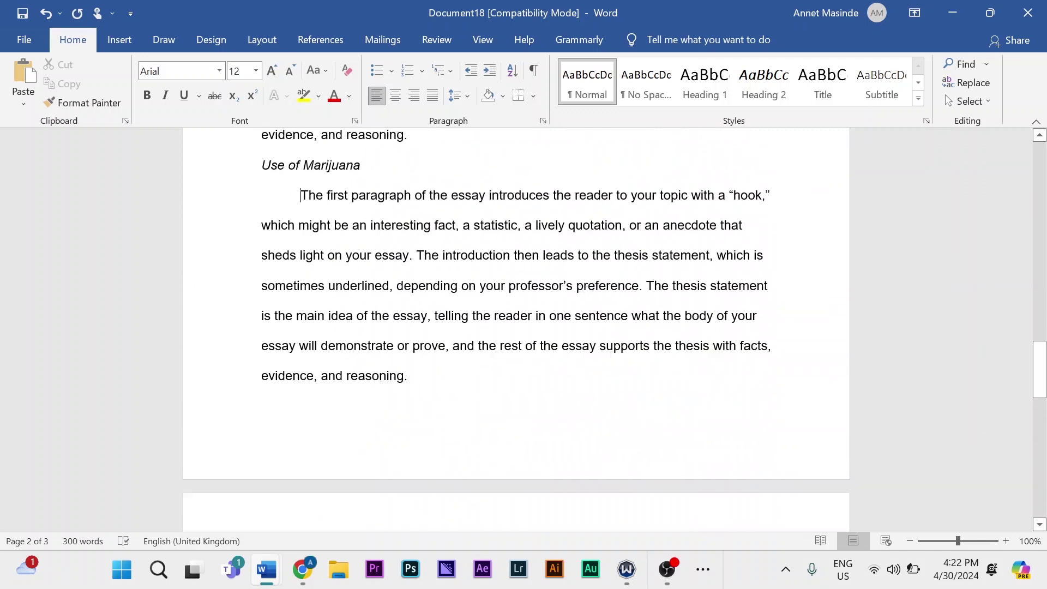
Step: Continue from the end of the essay text onto a blank third page
scroll(518, 378, "down", 2)
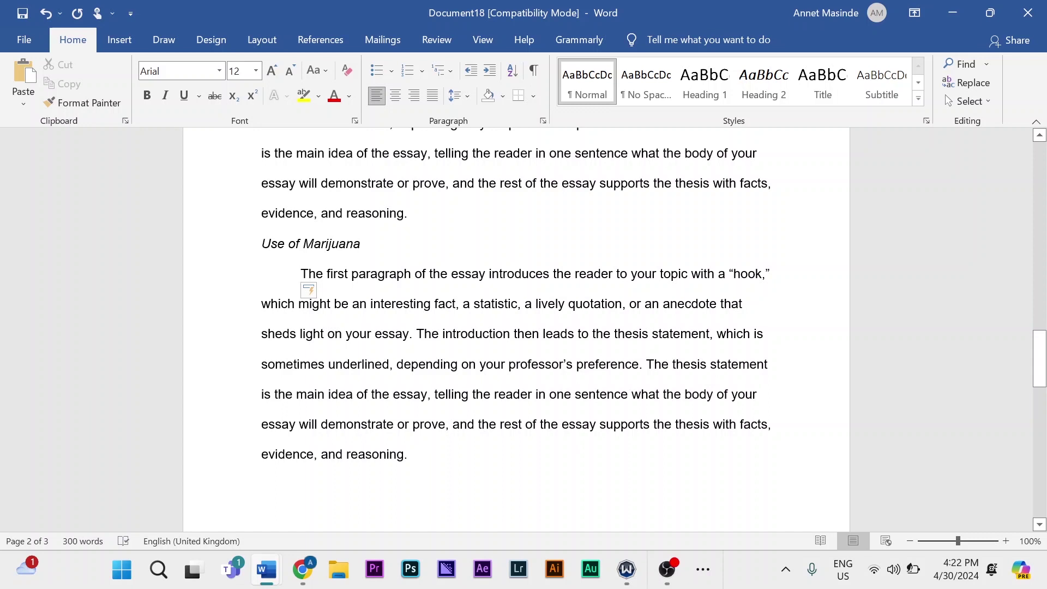
key("ctrl+Return")
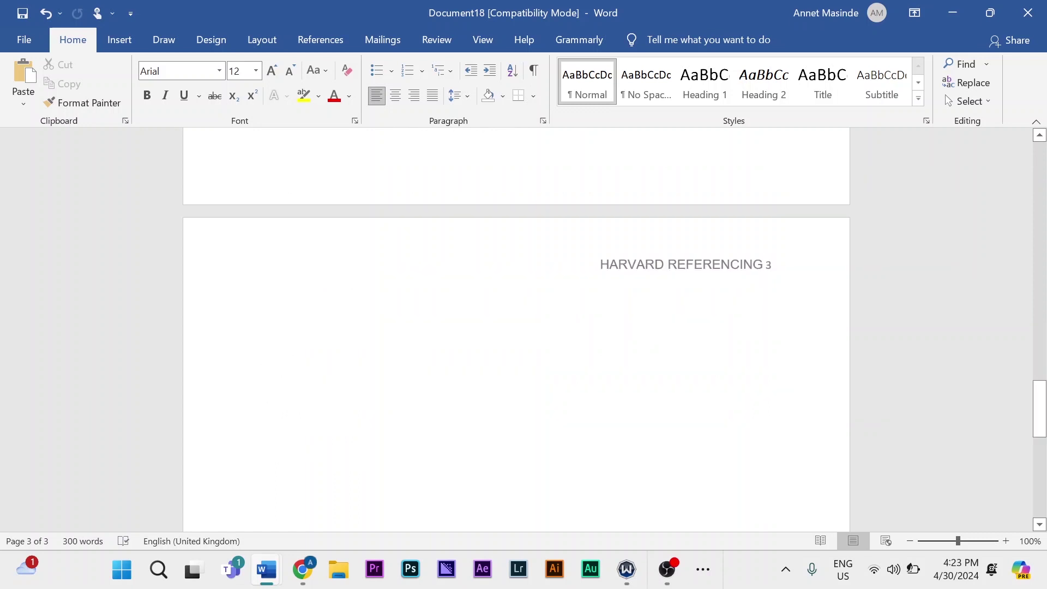
scroll(515, 443, "up", 5)
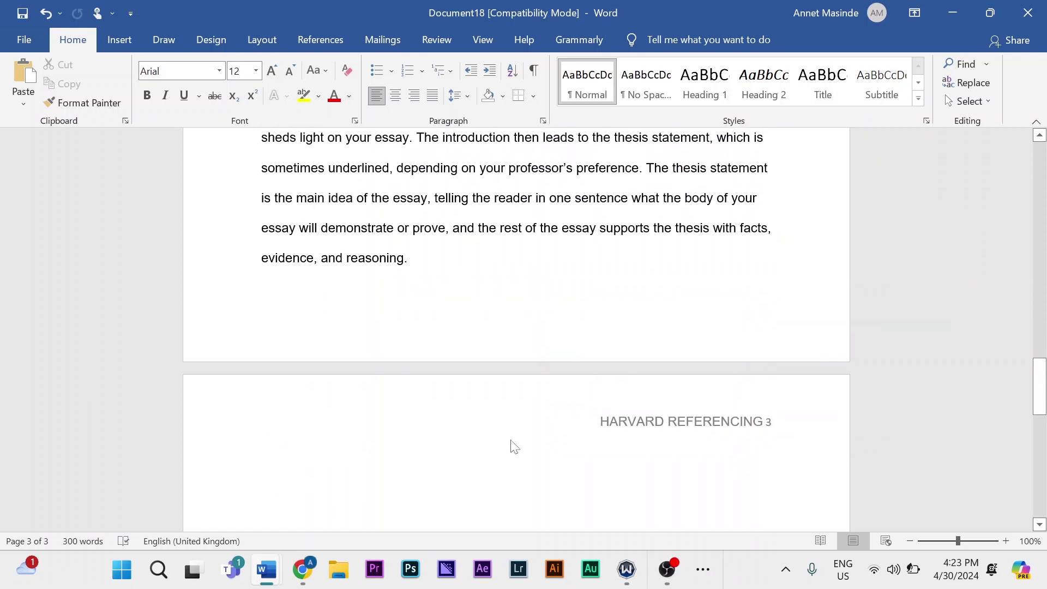
scroll(516, 330, "up", 1)
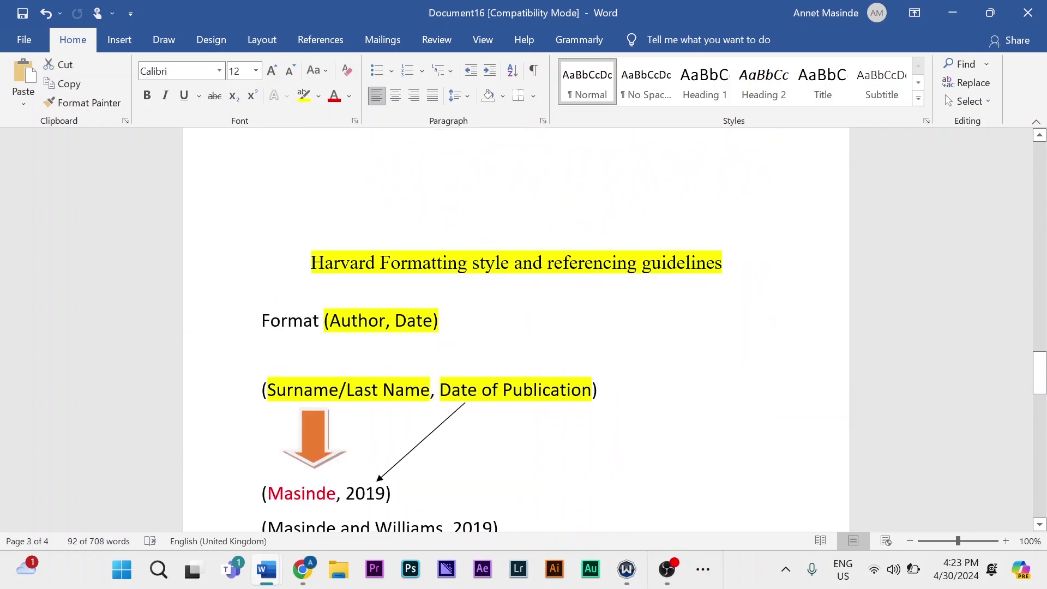
Step: In Document16, add an "et al., 2019" citation example with the author's surname in parentheses below the three-author example
scroll(515, 327, "down", 3)
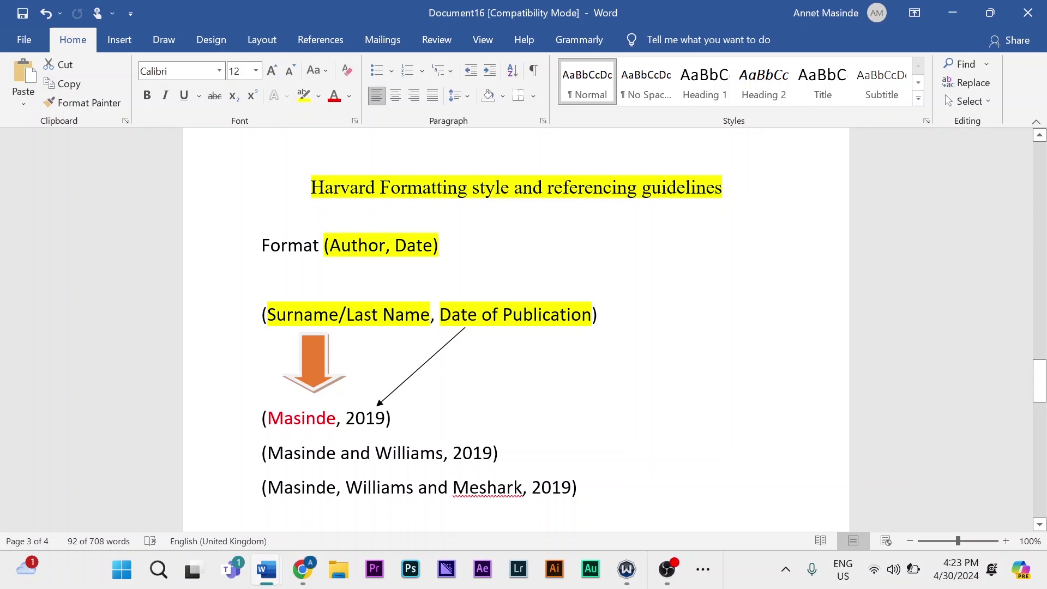
scroll(517, 327, "down", 3)
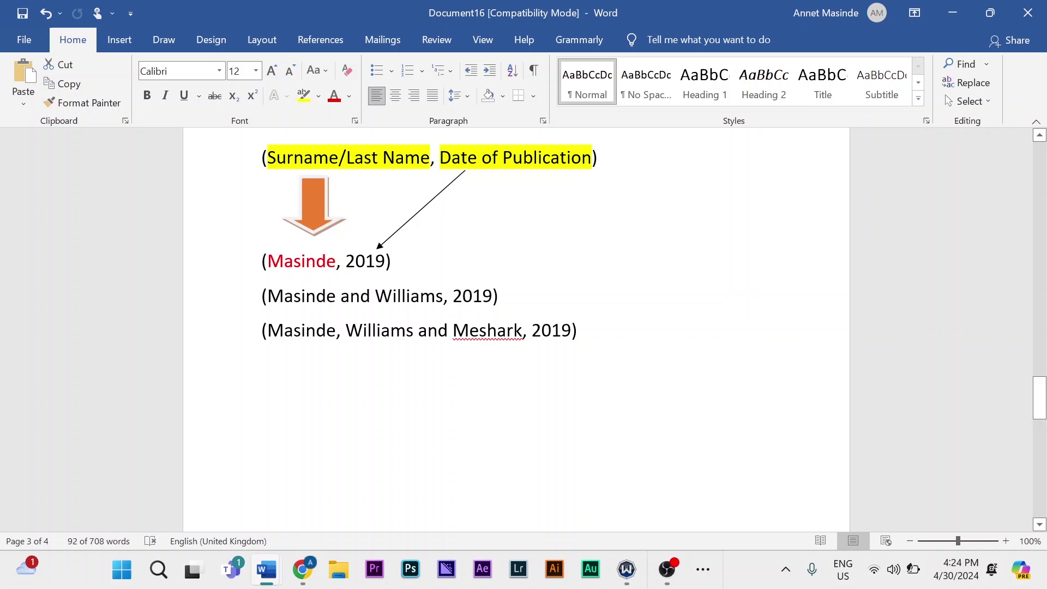
scroll(516, 327, "down", 1)
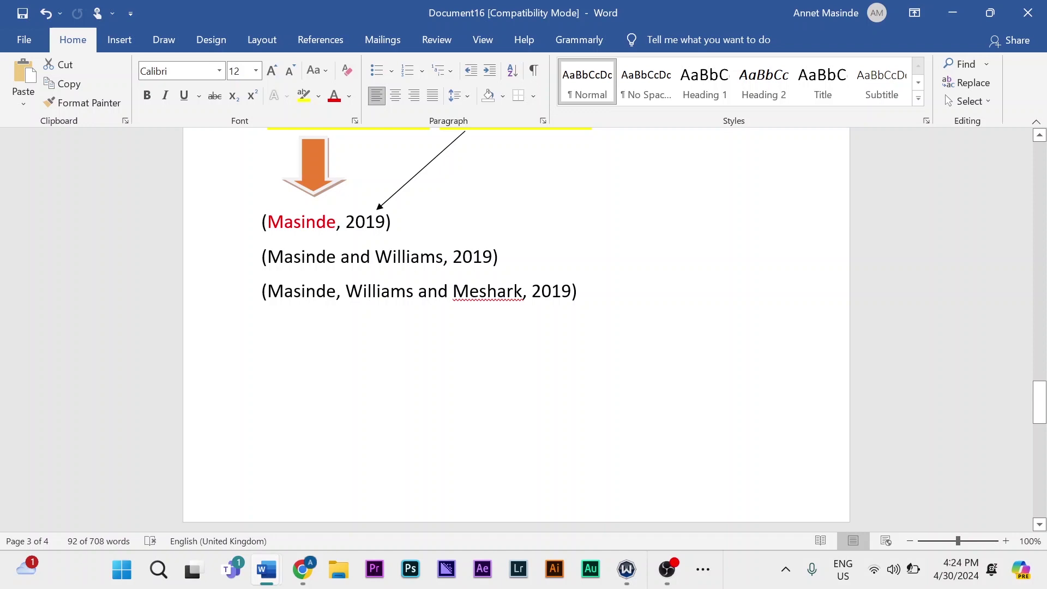
left_click(577, 291)
key("Return")
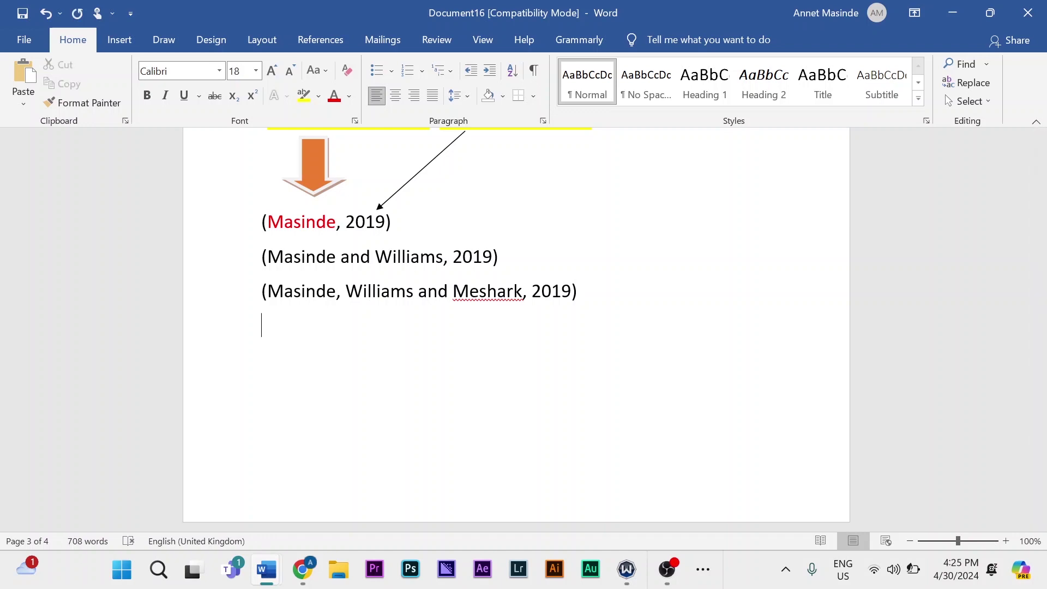
type("(Masinde et al., 2019)")
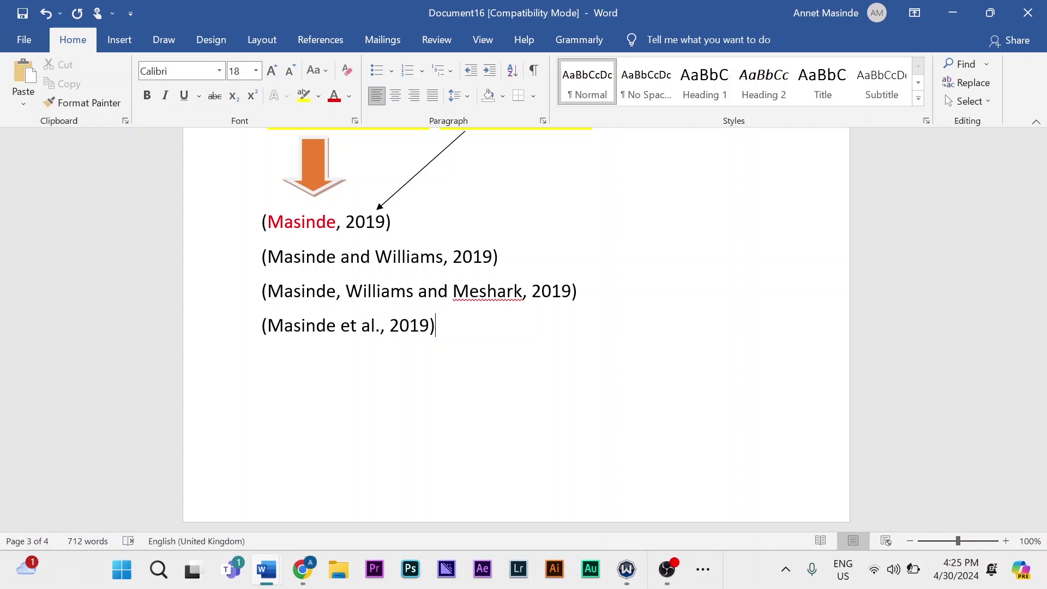
Step: Leave a blank line below the citation examples and add the lines "Mybib.com" and "Citefast.com"
scroll(516, 328, "down", 3)
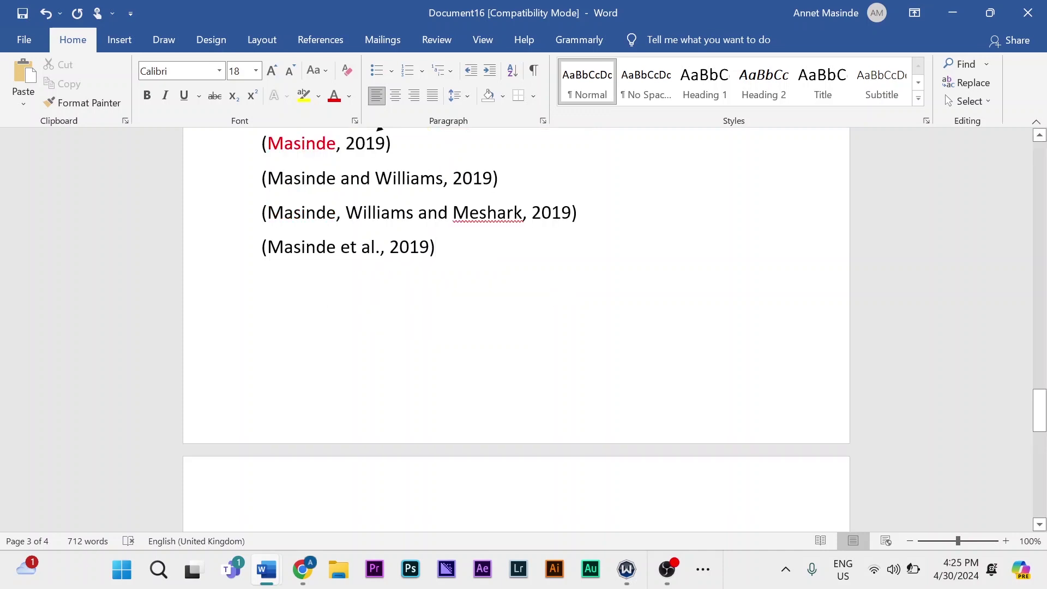
key("Return")
key("Return")
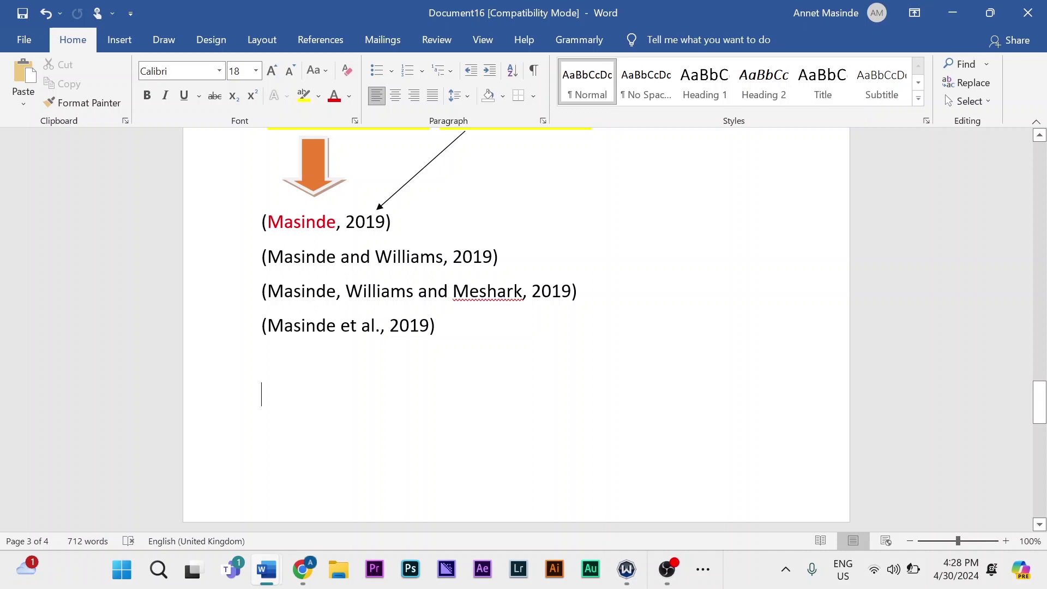
type("my")
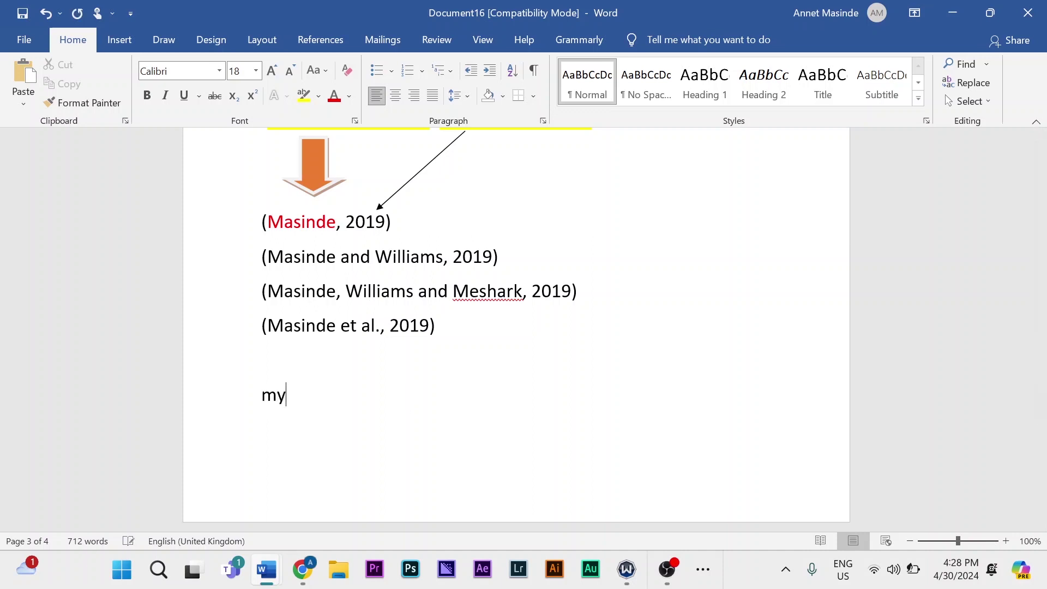
type("bib.com")
key("Return")
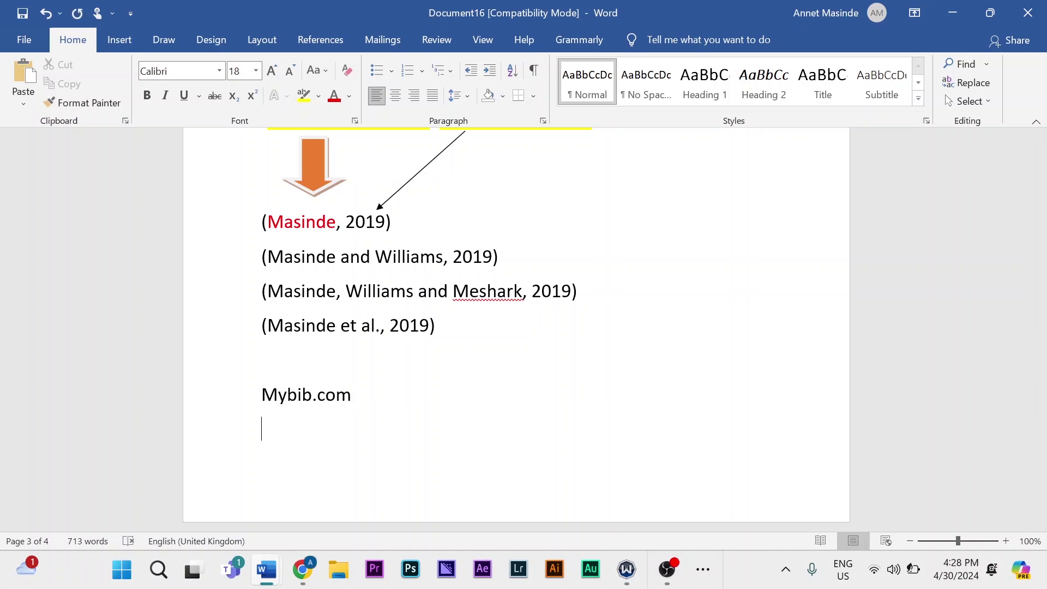
type("citefast.com")
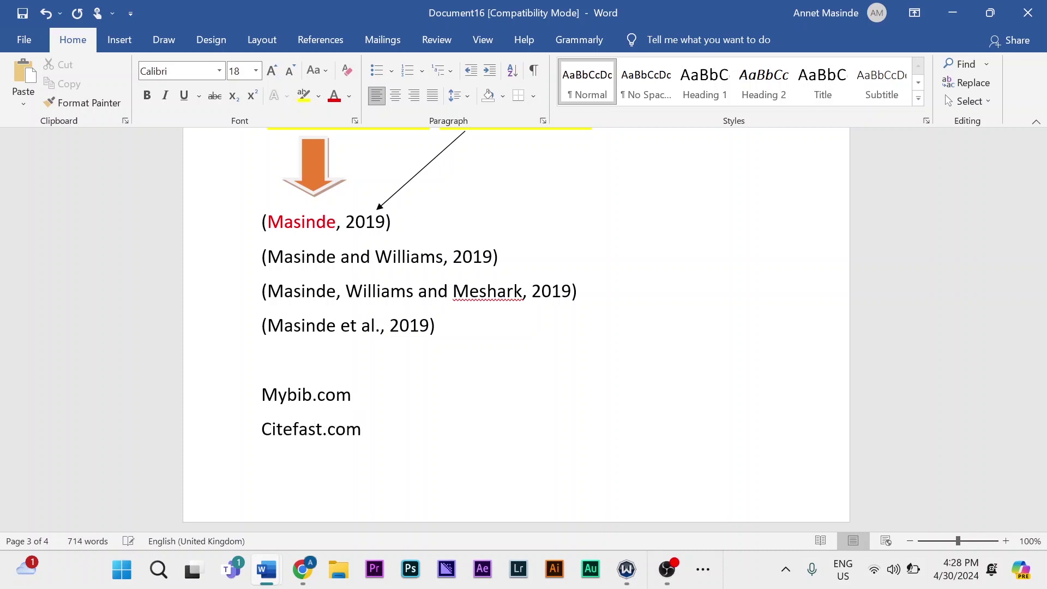
Step: Add the lines "Scribbr" and "Google scholar." below "Citefast.com"
key("Return")
key("Return")
type("scribbr")
key("Return")
type("goog")
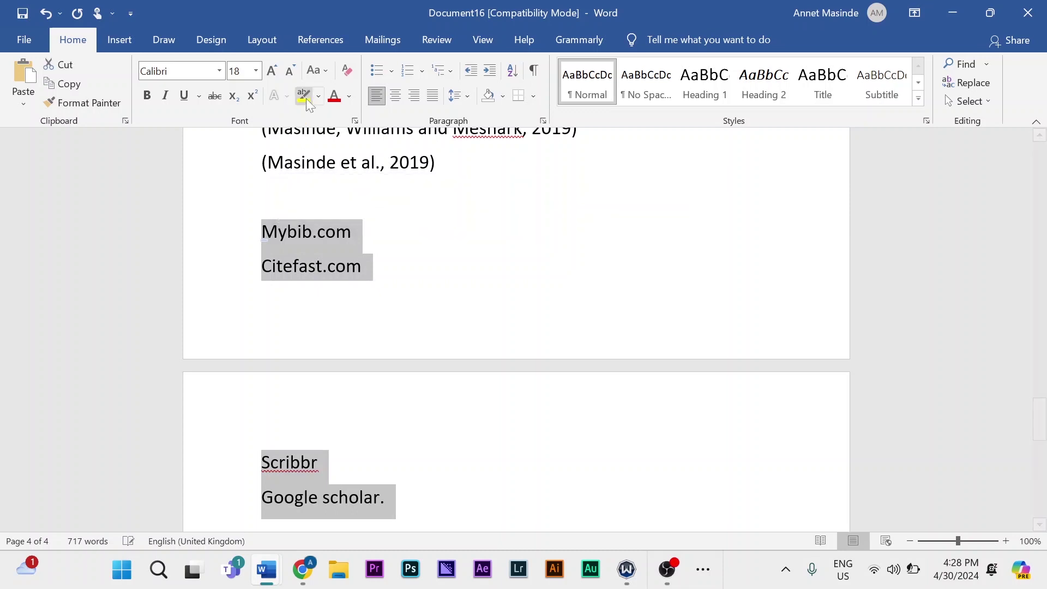
Step: Highlight the four citation tool names from "Mybib.com" to "Google scholar." in yellow
key("ctrl+alt+h")
scroll(502, 215, "down", 3)
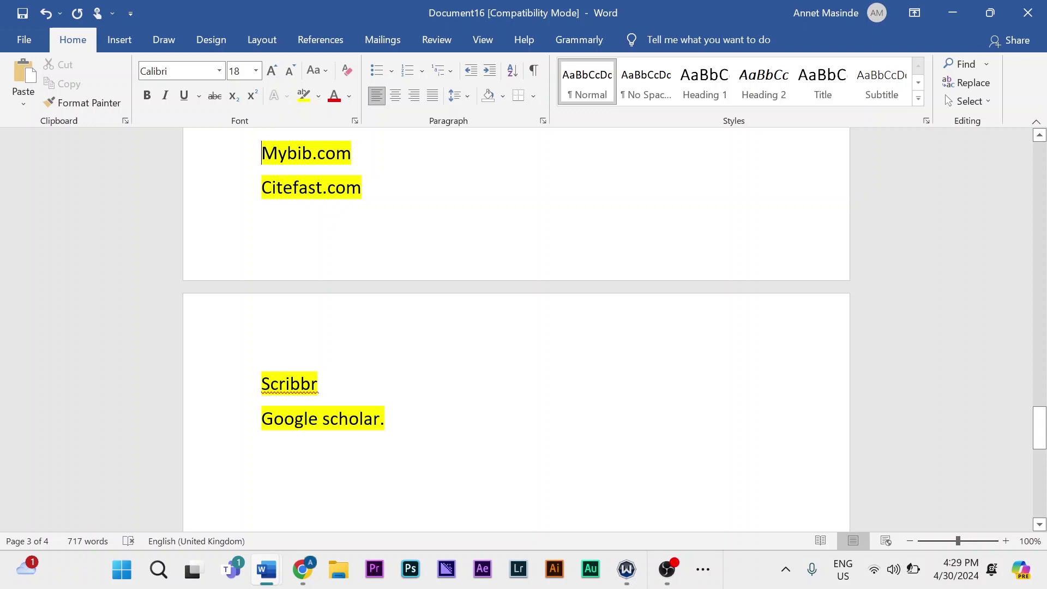
left_click_drag(351, 154, 261, 154)
left_click(362, 187)
scroll(444, 357, "down", 2)
Step: Add the line "Cite them right" below "Google scholar." and highlight it in yellow
left_click(445, 357)
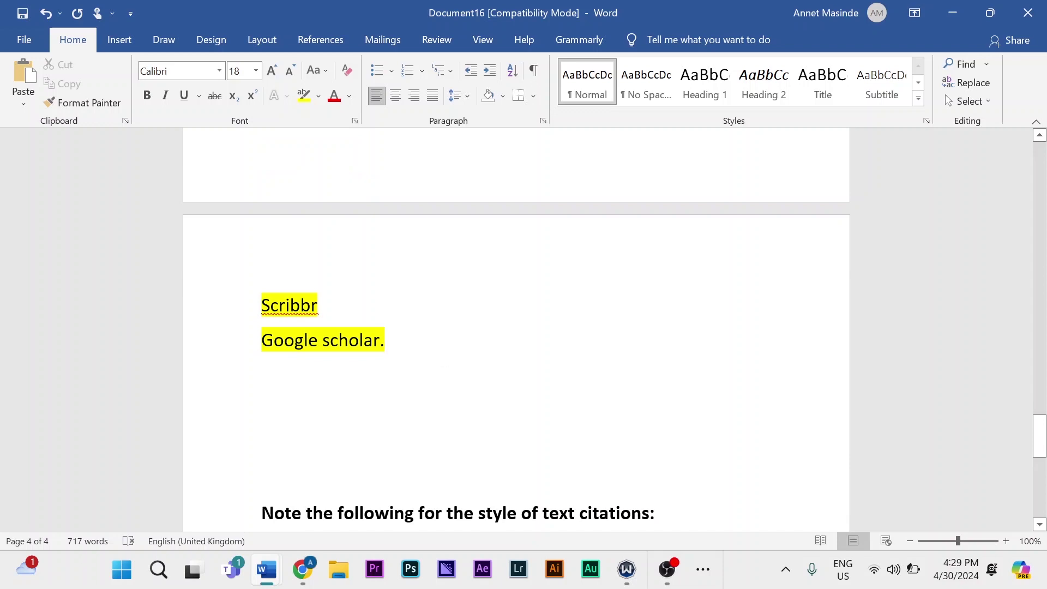
type("Cite them right")
left_click_drag(411, 454, 256, 452)
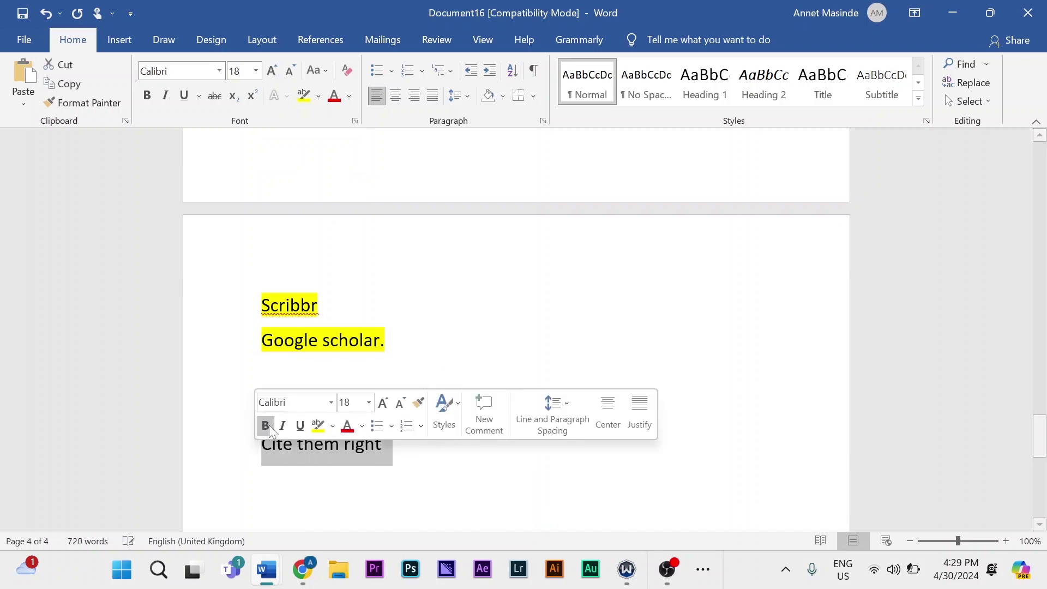
left_click(318, 425)
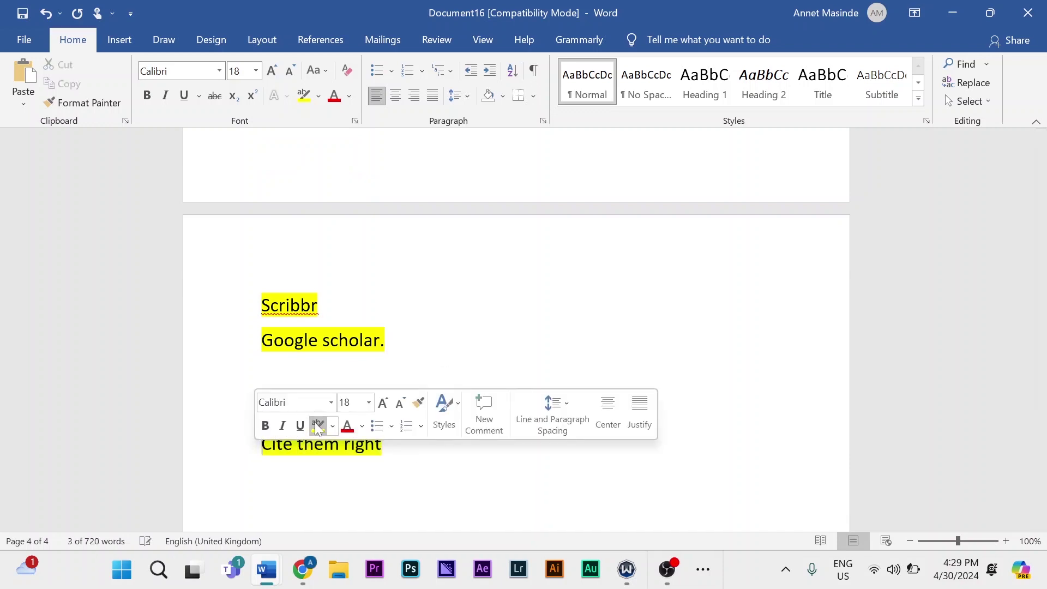
left_click(433, 466)
scroll(433, 467, "down", 2)
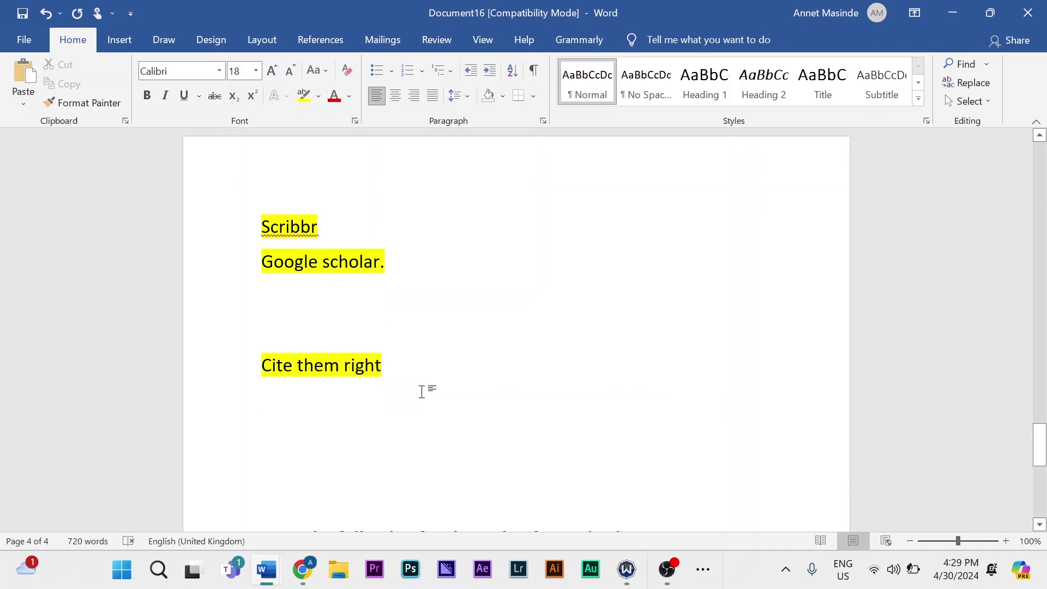
left_click_drag(430, 384, 244, 371)
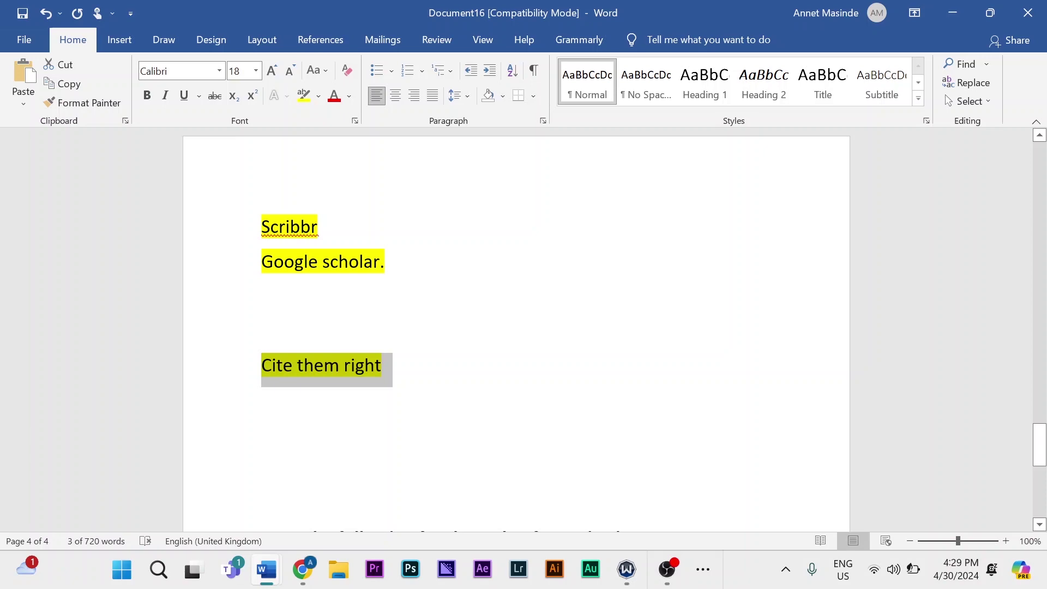
Step: Switch to Chrome, search the web for "cite them right" and open the Cite Them Right home page
left_click(314, 573)
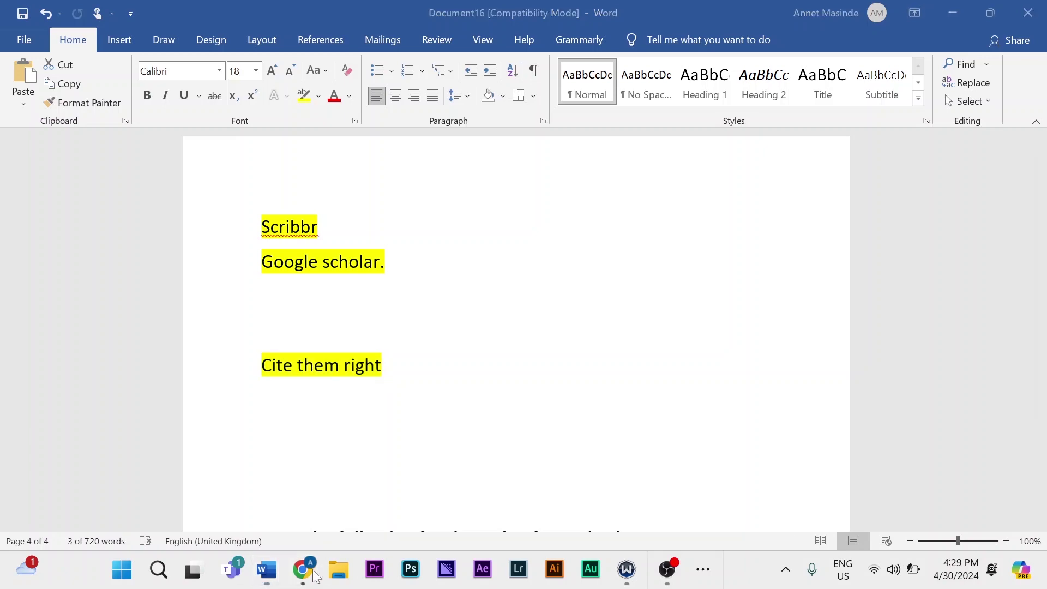
left_click(616, 51)
type("ci")
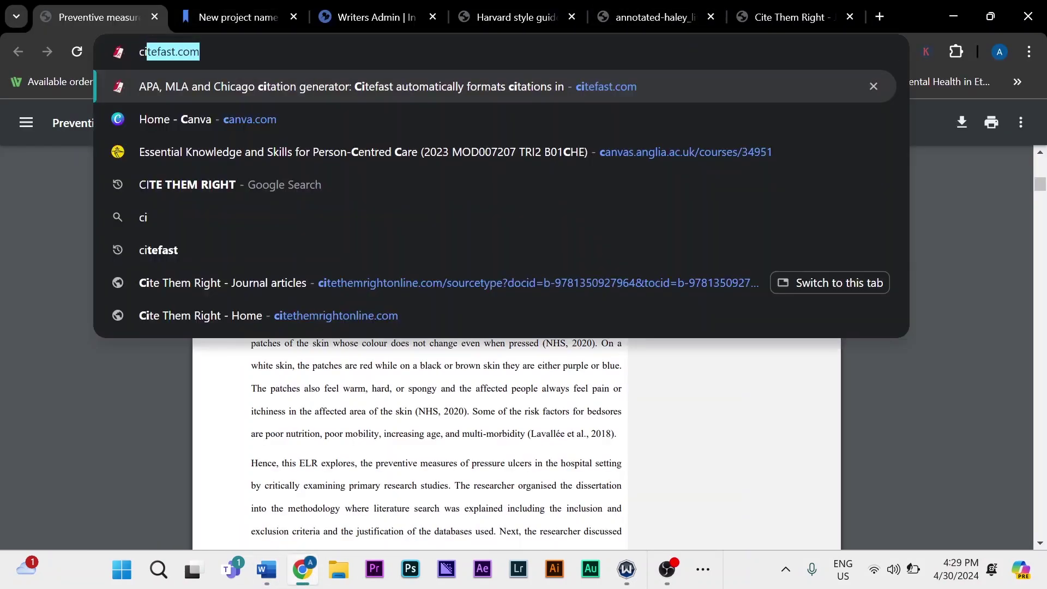
type("te them r")
key("Return")
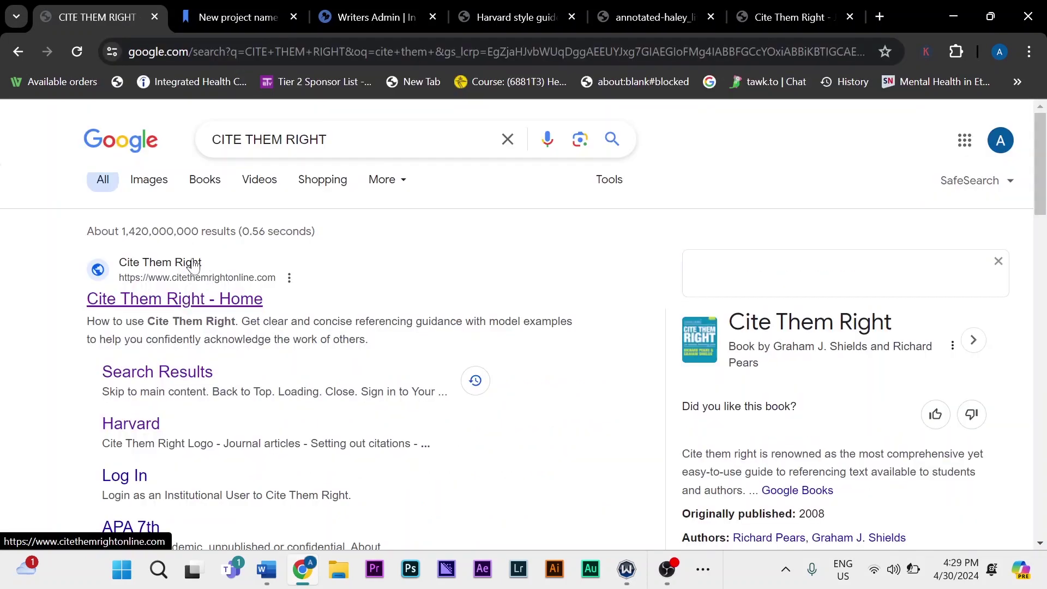
left_click(158, 308)
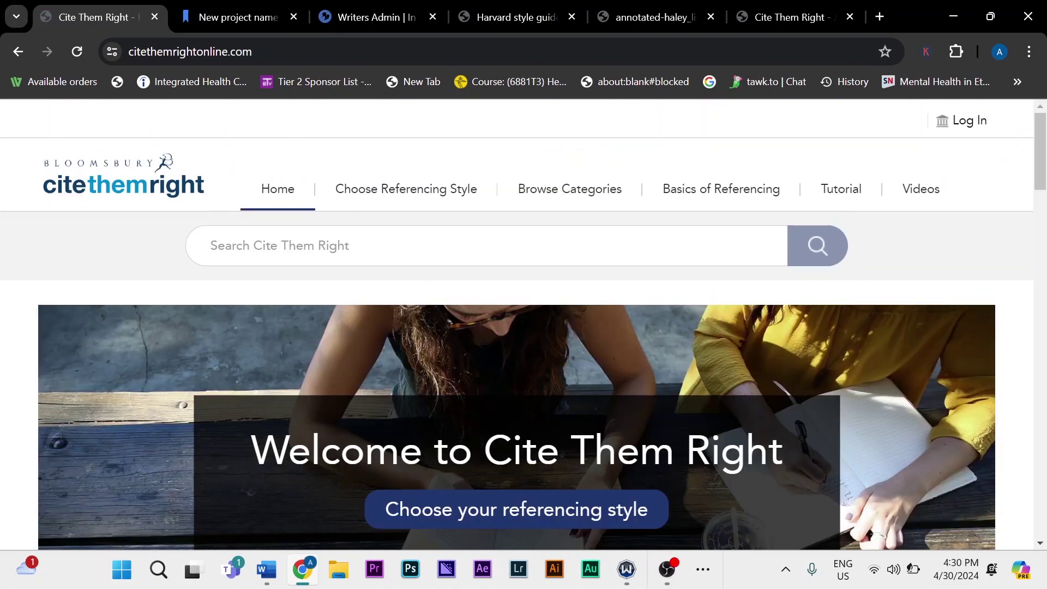
Step: Open the site's list of referencing styles and choose the Harvard style
scroll(305, 264, "down", 8)
scroll(365, 263, "up", 6)
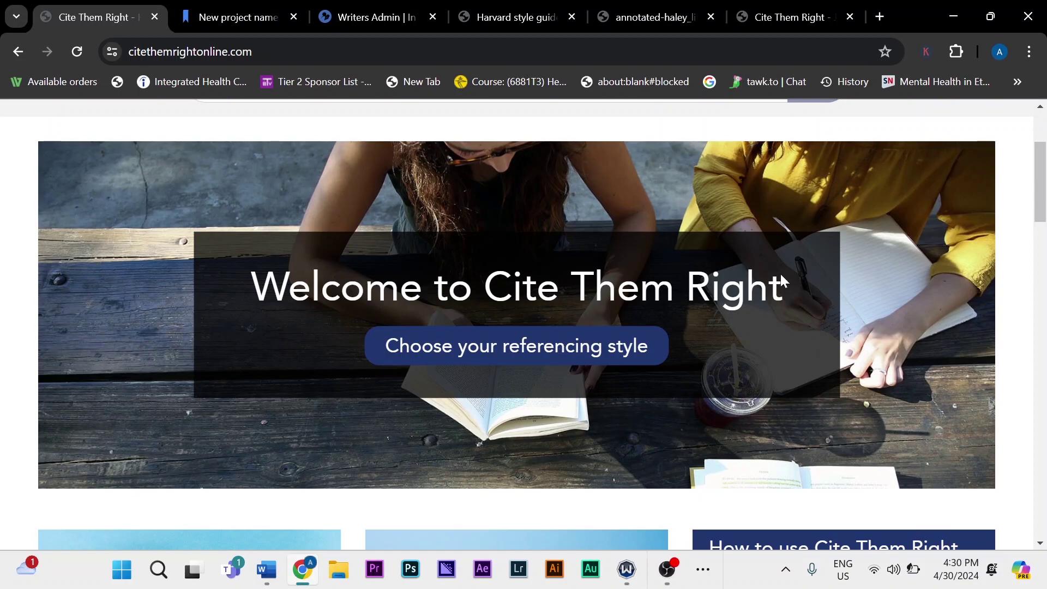
left_click(512, 351)
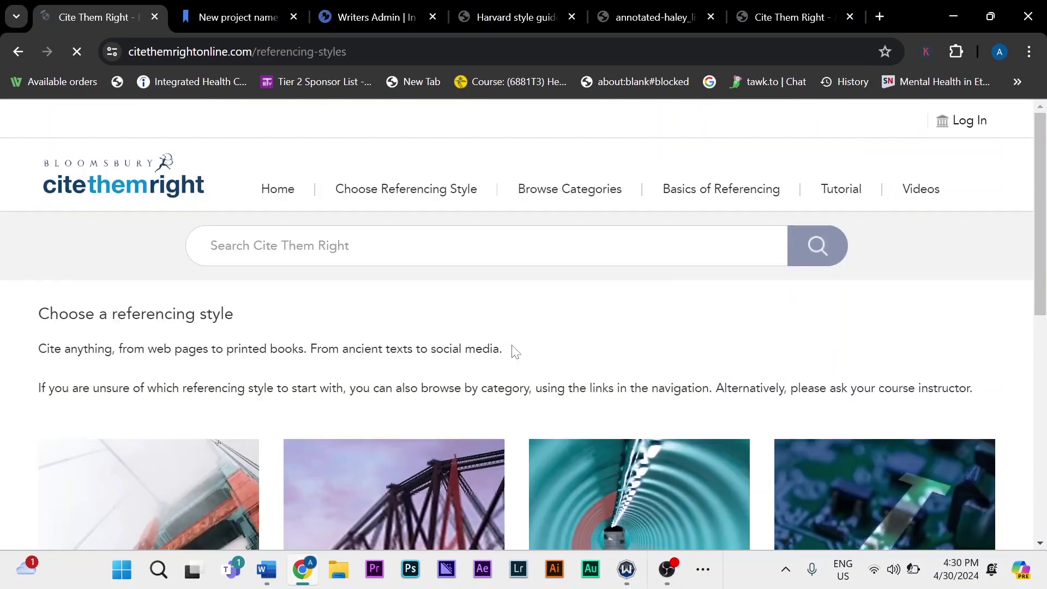
scroll(512, 351, "down", 5)
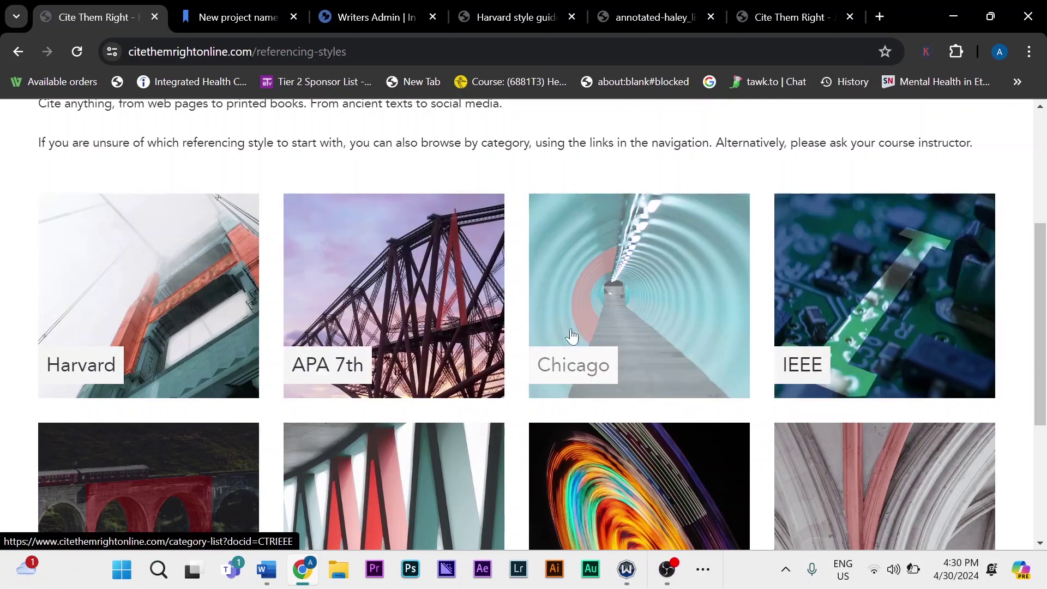
scroll(295, 346, "down", 3)
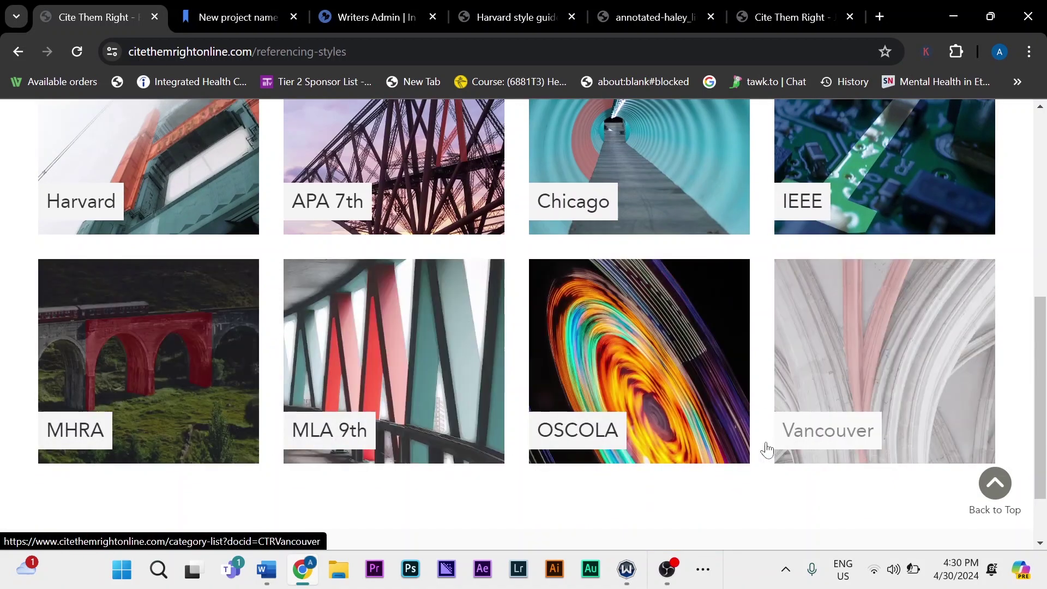
scroll(320, 389, "up", 3)
scroll(319, 389, "up", 1)
left_click(70, 448)
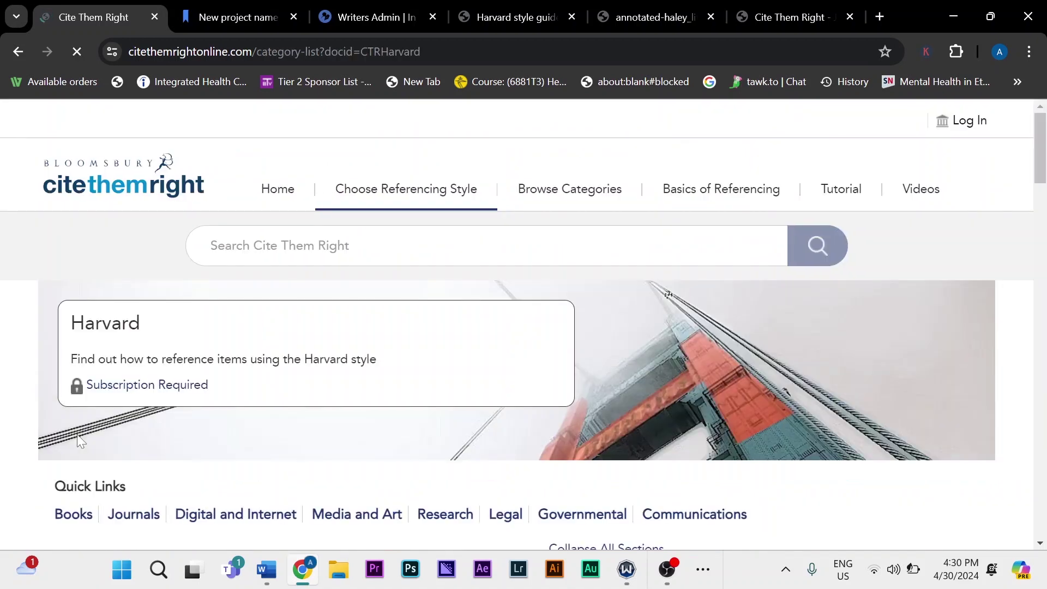
Step: Examine the Harvard source categories, including the Books, Journals and Digital and Internet sections
scroll(346, 432, "down", 3)
scroll(350, 424, "down", 3)
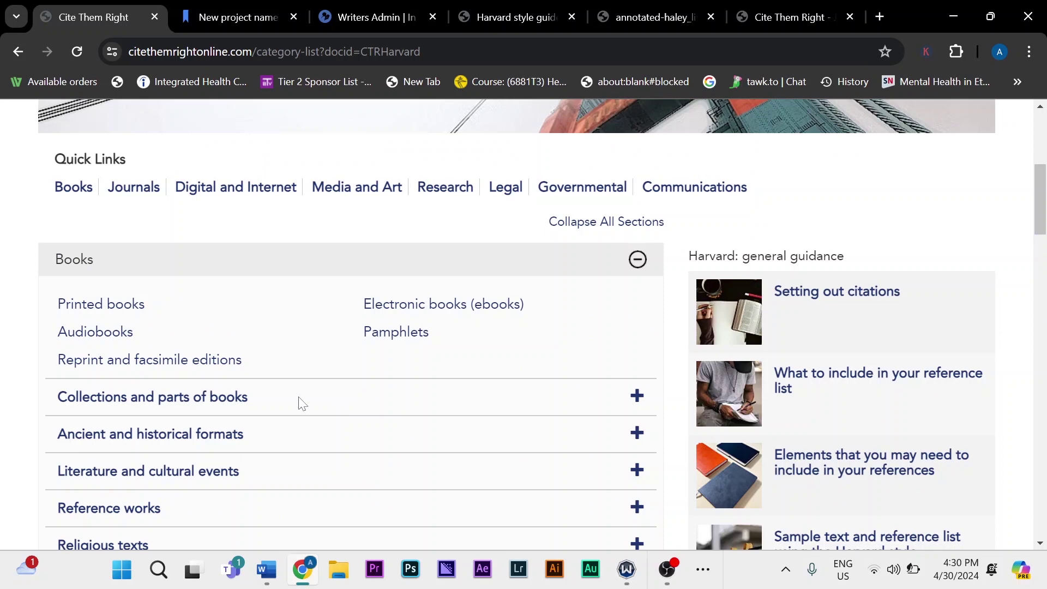
left_click(71, 187)
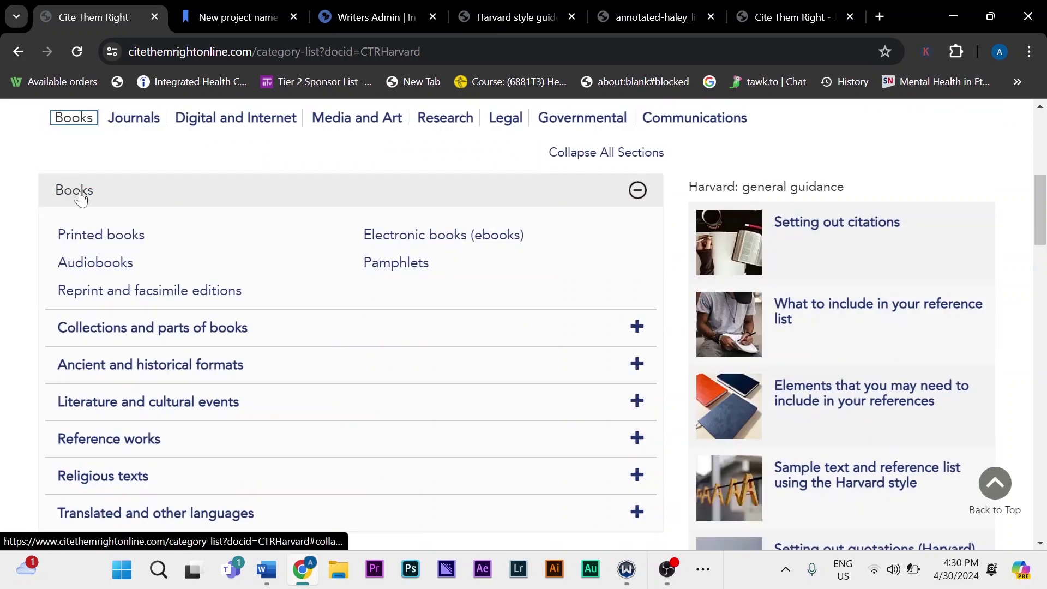
scroll(156, 214, "up", 3)
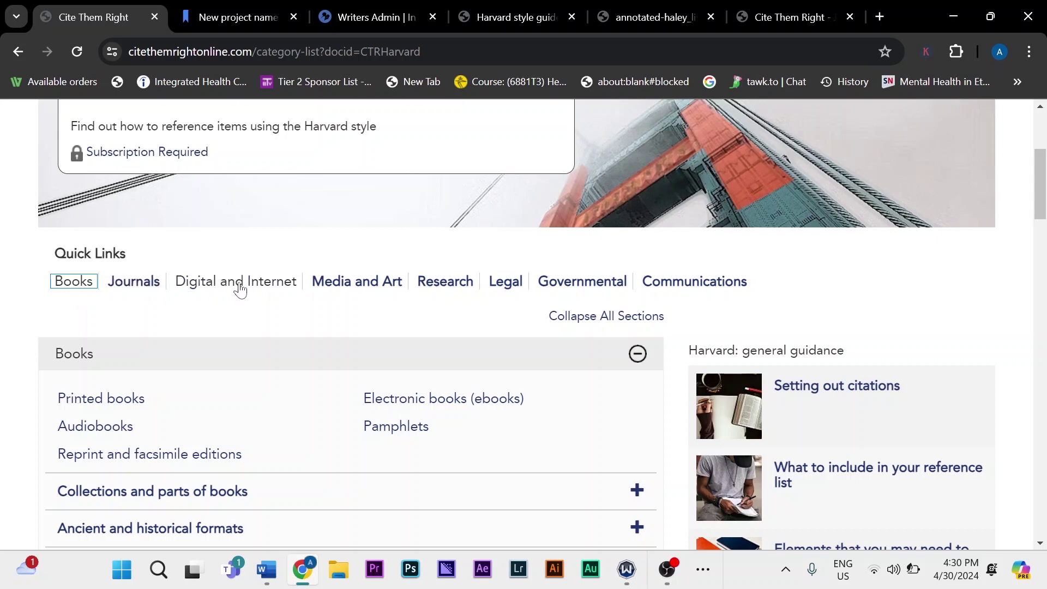
scroll(309, 294, "up", 3)
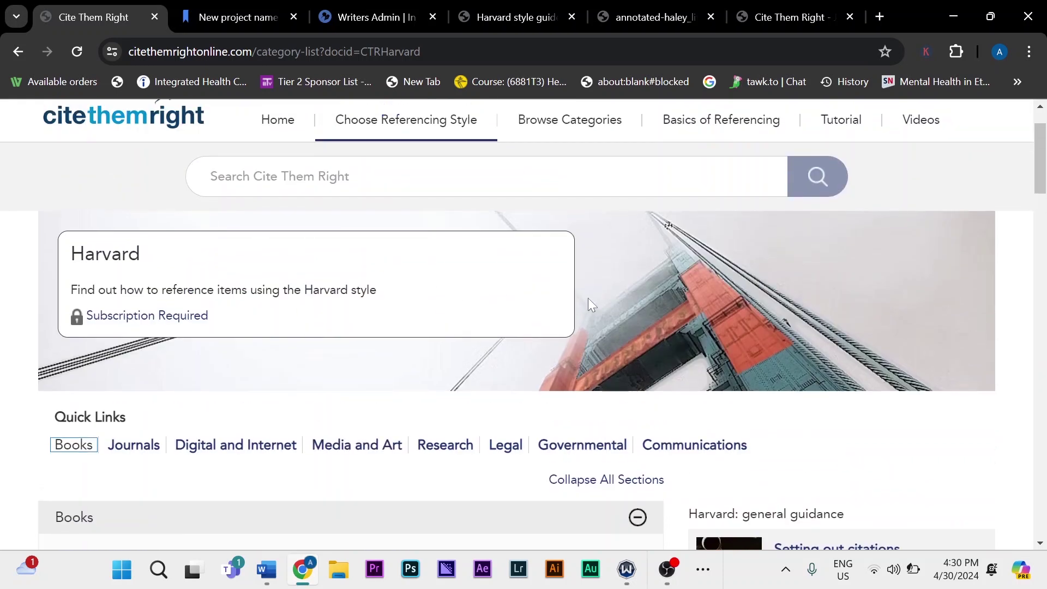
scroll(655, 289, "down", 3)
scroll(377, 269, "down", 9)
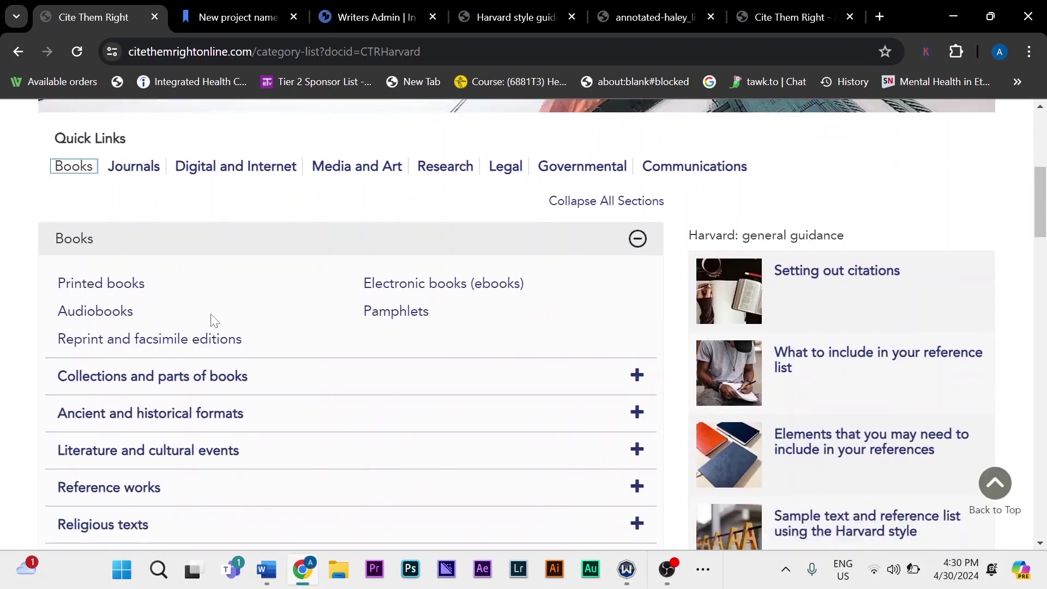
scroll(217, 317, "down", 3)
scroll(214, 310, "up", 13)
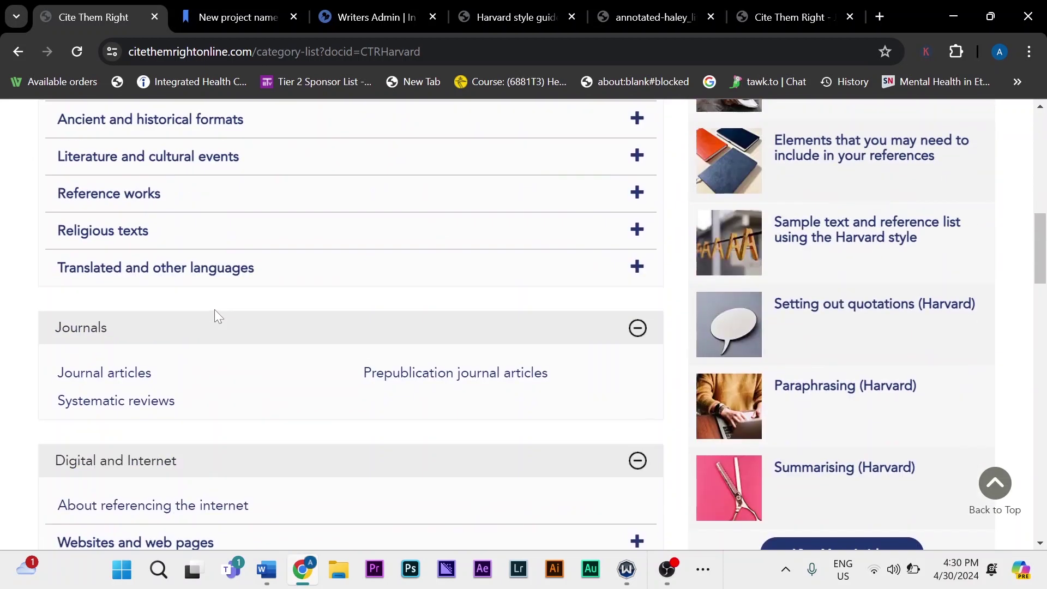
scroll(221, 313, "up", 1)
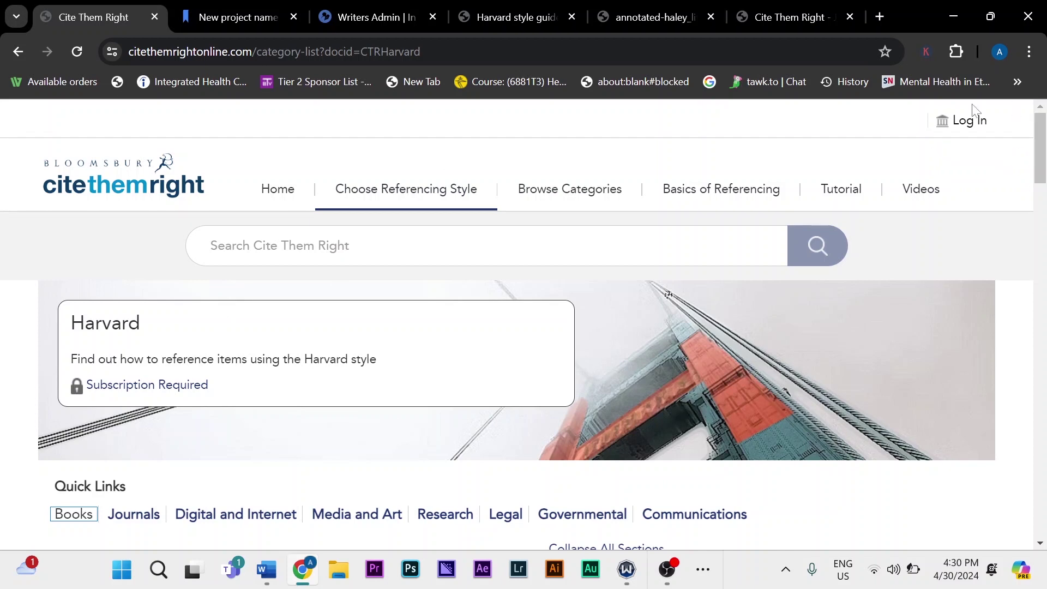
Step: Log in to Cite Them Right through the institution, Anglia Ruskin University
left_click(974, 126)
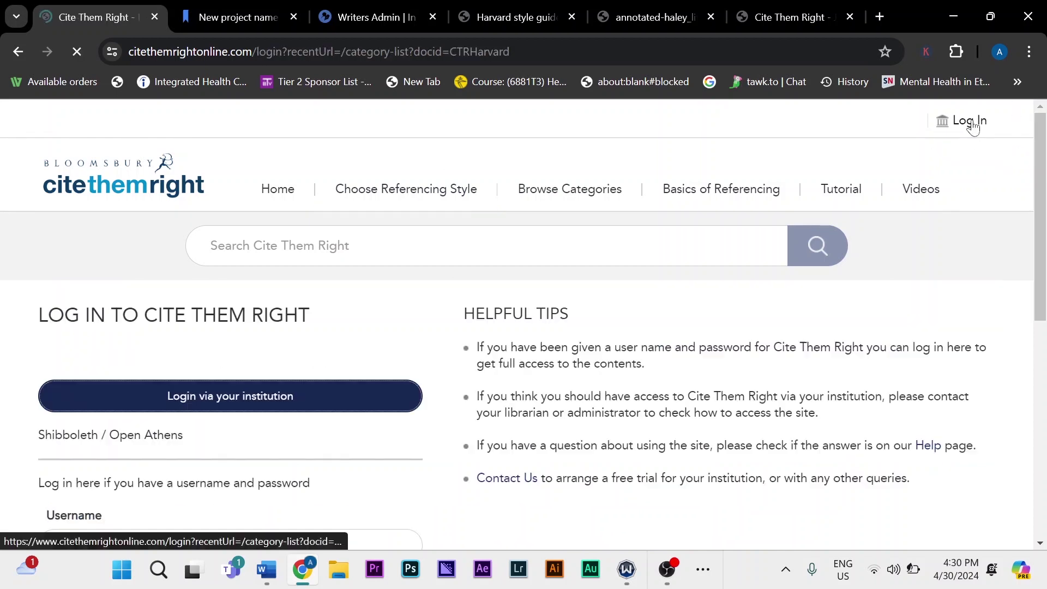
scroll(245, 238, "down", 3)
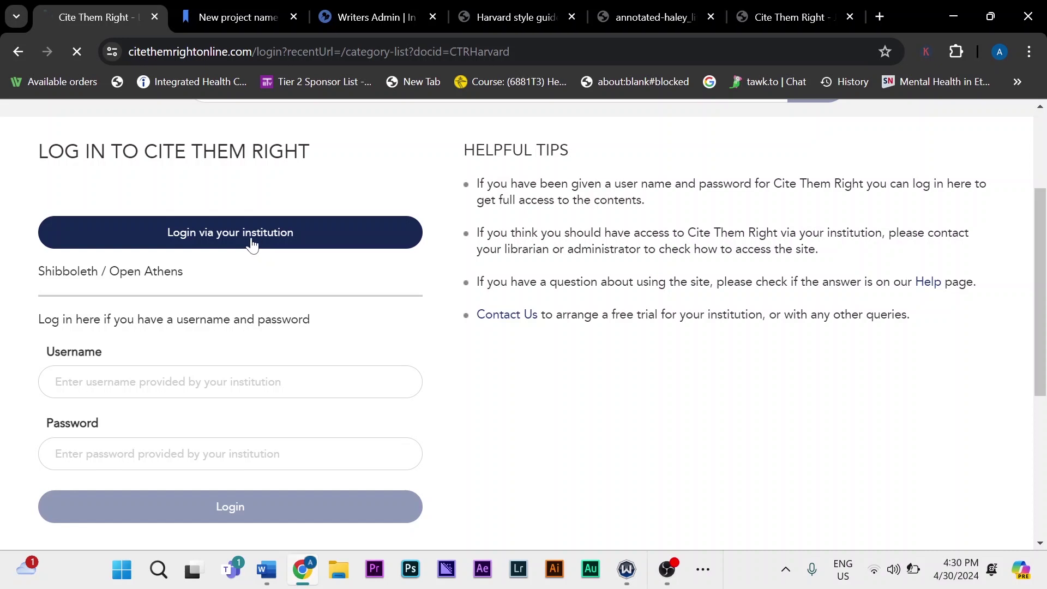
left_click(251, 245)
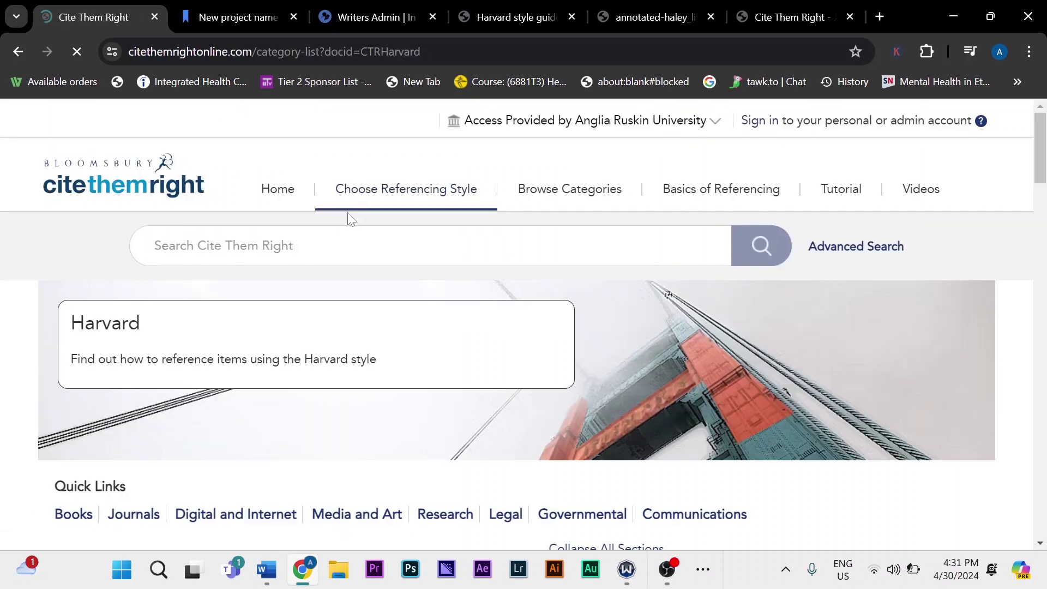
Step: Open the Harvard guidance for printed books and examine its in-text citation and reference list examples
scroll(222, 334, "down", 5)
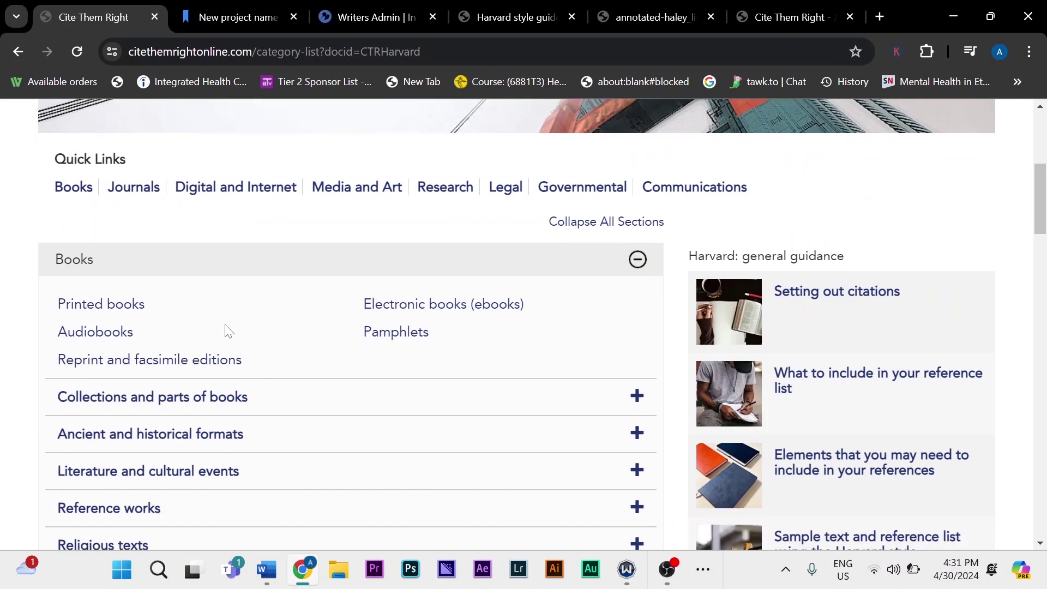
left_click(126, 307)
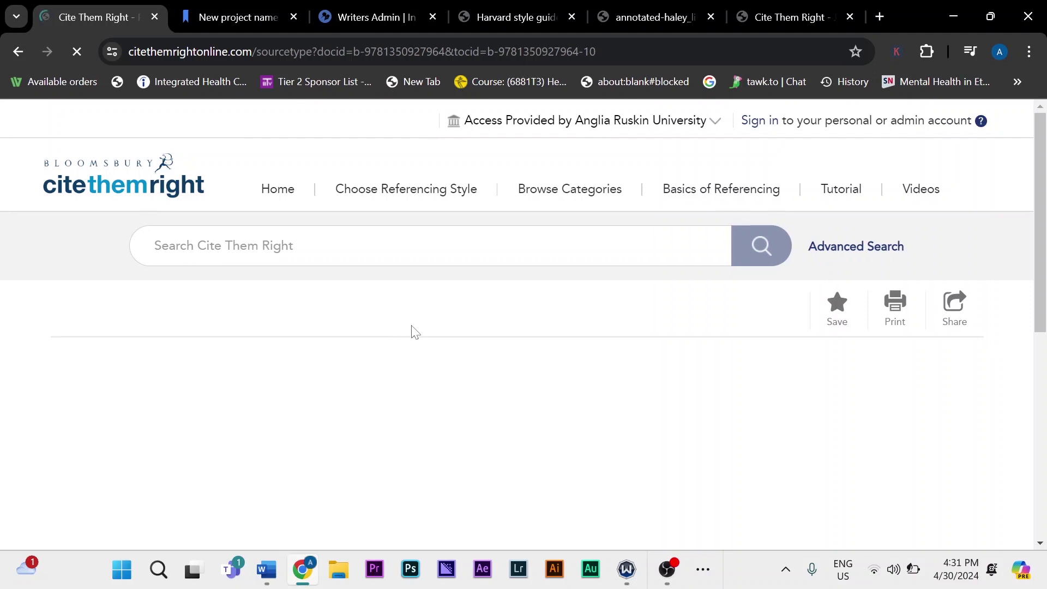
scroll(436, 327, "down", 6)
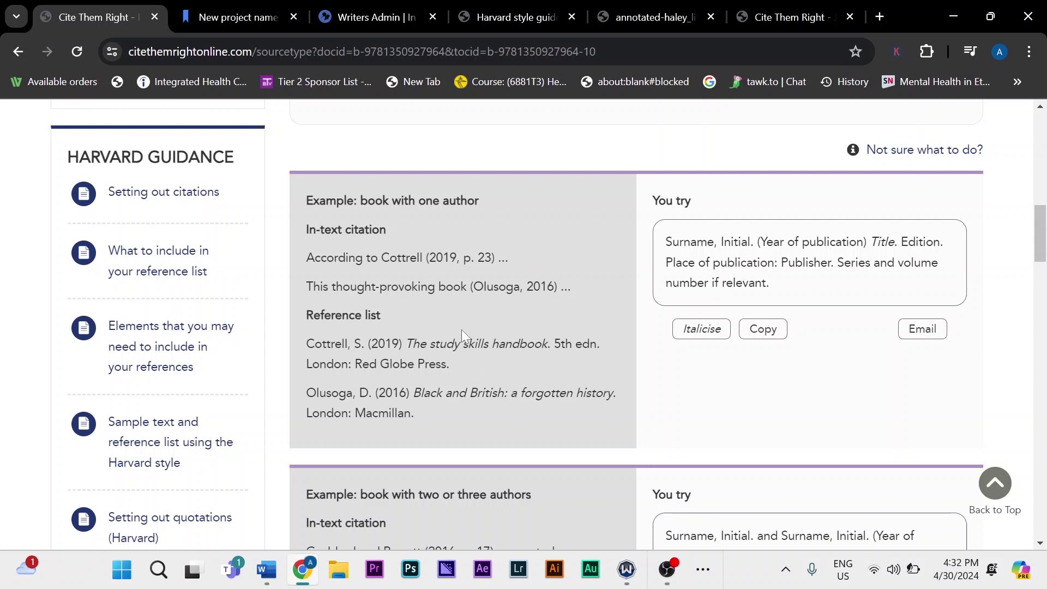
scroll(461, 329, "down", 1)
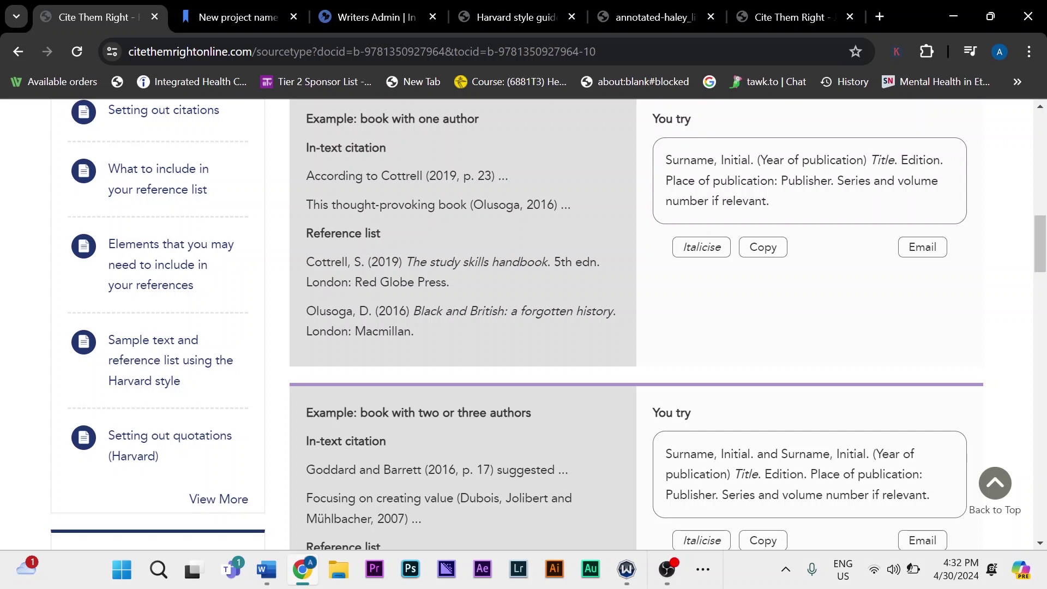
scroll(374, 319, "up", 20)
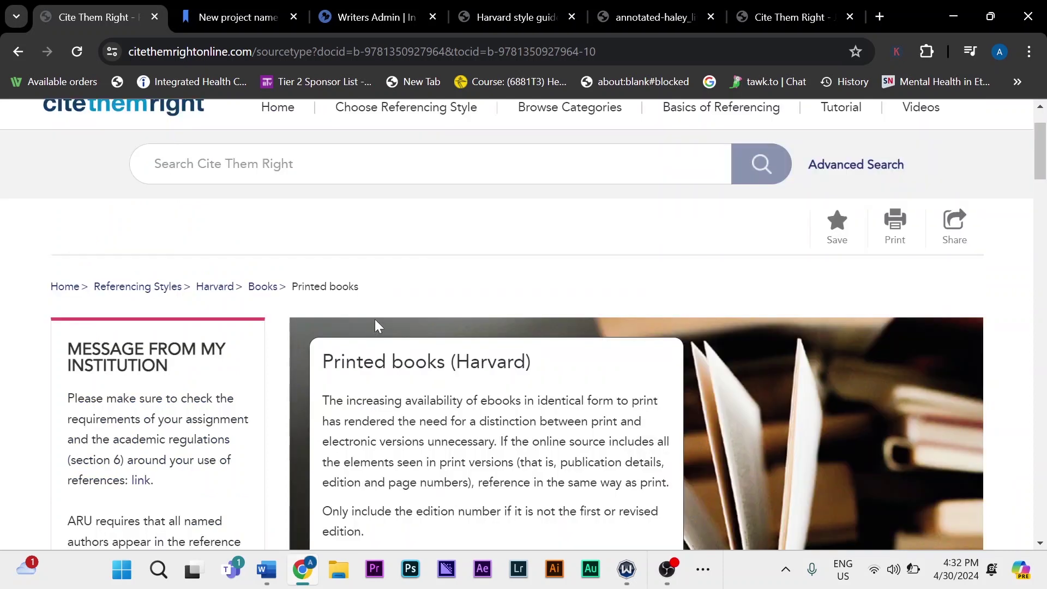
scroll(375, 319, "down", 3)
scroll(376, 323, "up", 2)
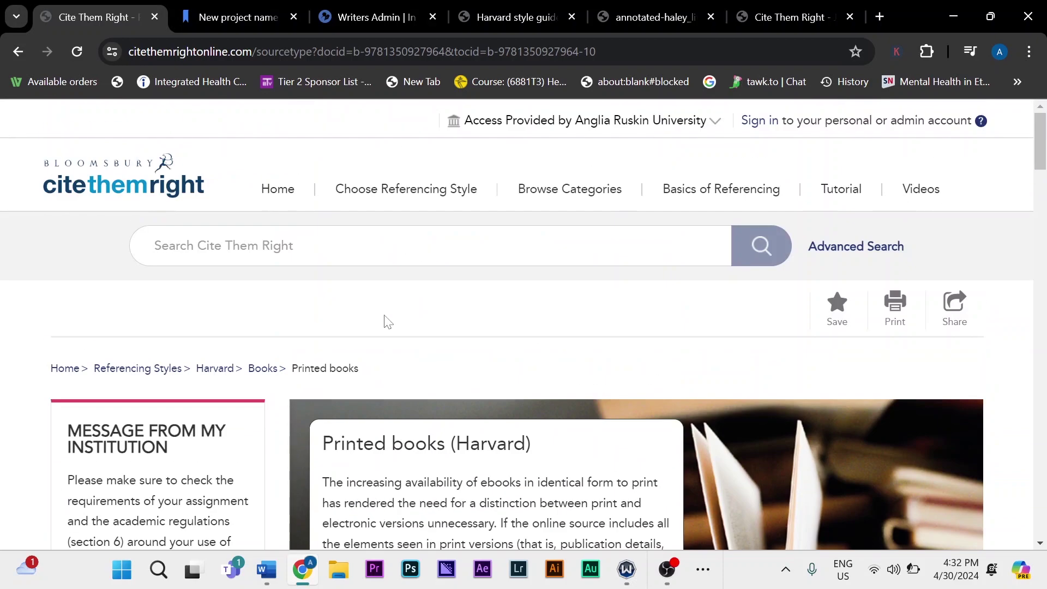
Step: Open the recently viewed Harvard guidance for journal articles and examine the print article example
scroll(385, 320, "down", 20)
left_click(152, 189)
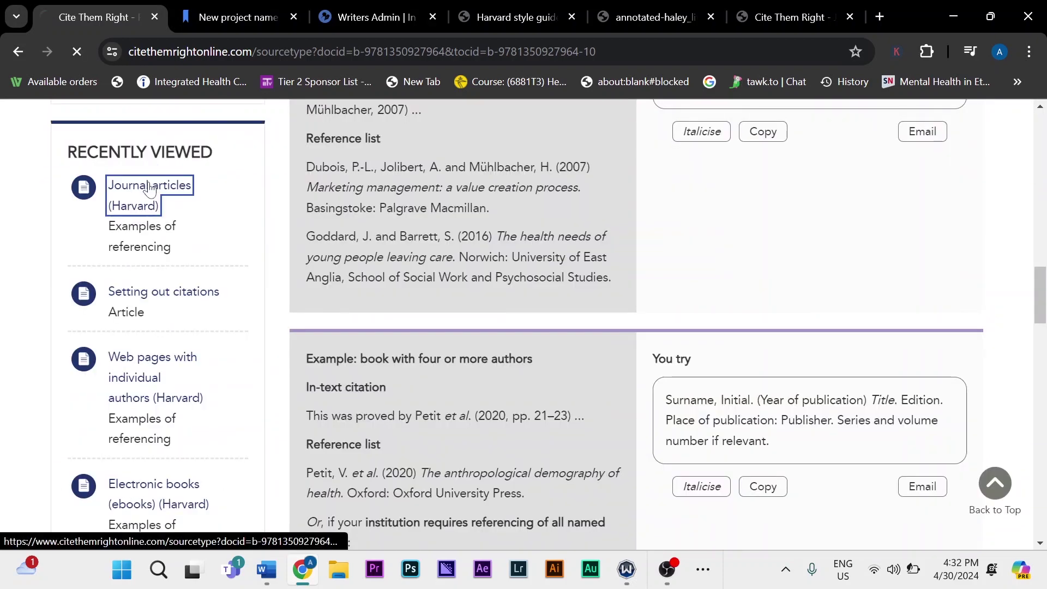
scroll(412, 329, "down", 12)
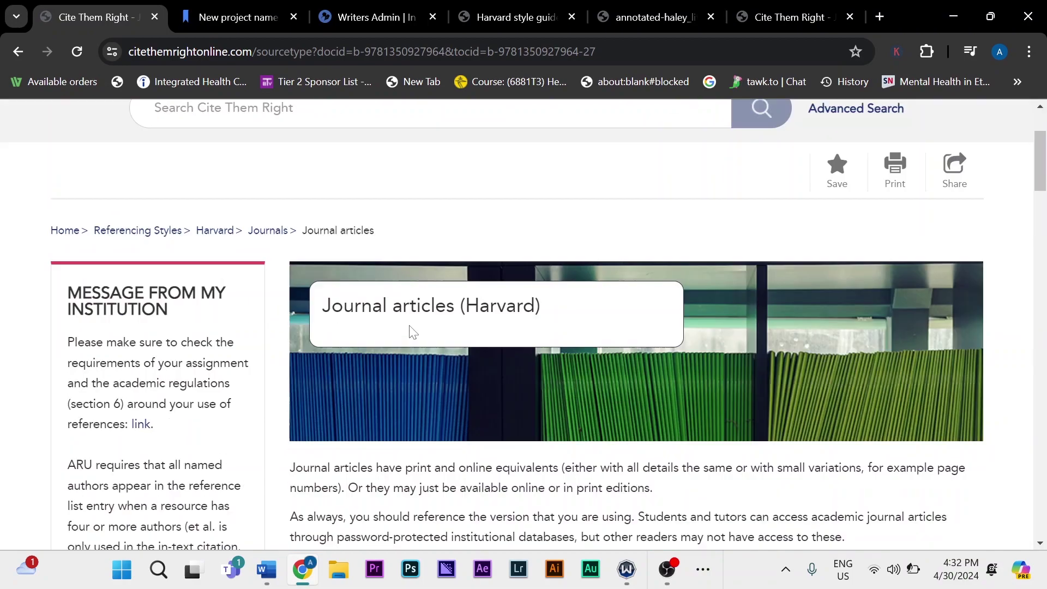
scroll(410, 327, "down", 6)
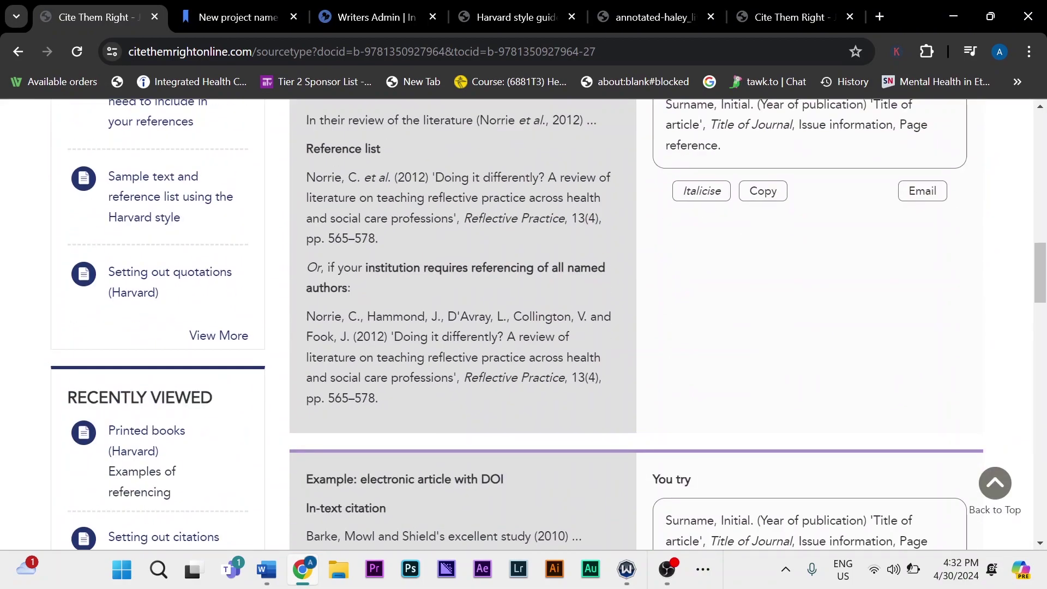
scroll(410, 324, "up", 3)
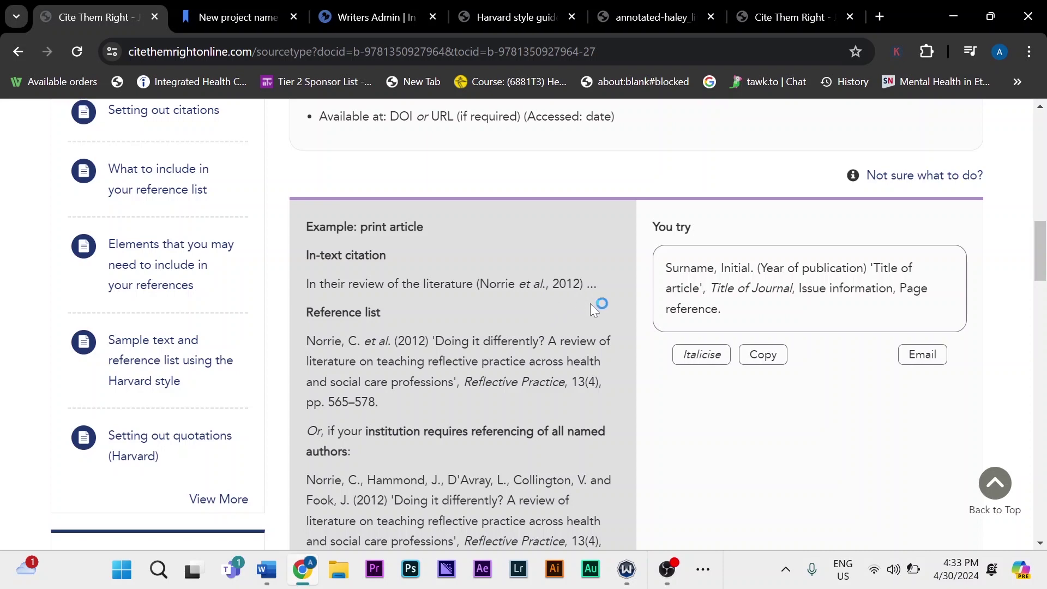
scroll(600, 313, "down", 3)
scroll(600, 313, "up", 2)
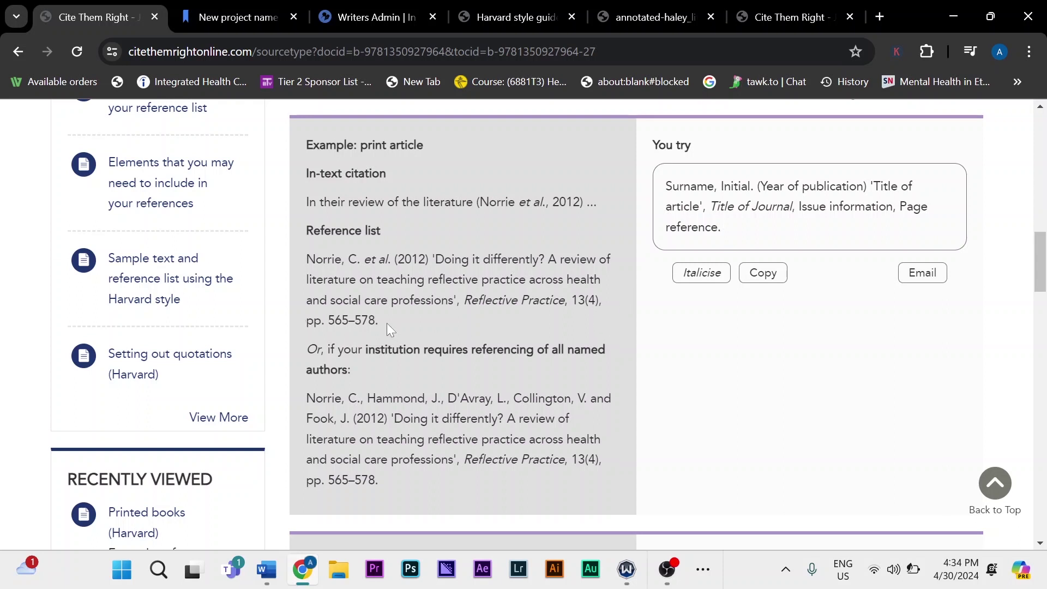
Step: Review the electronic article examples with DOI, URL and article number, and the citation order for journal articles
scroll(387, 323, "down", 3)
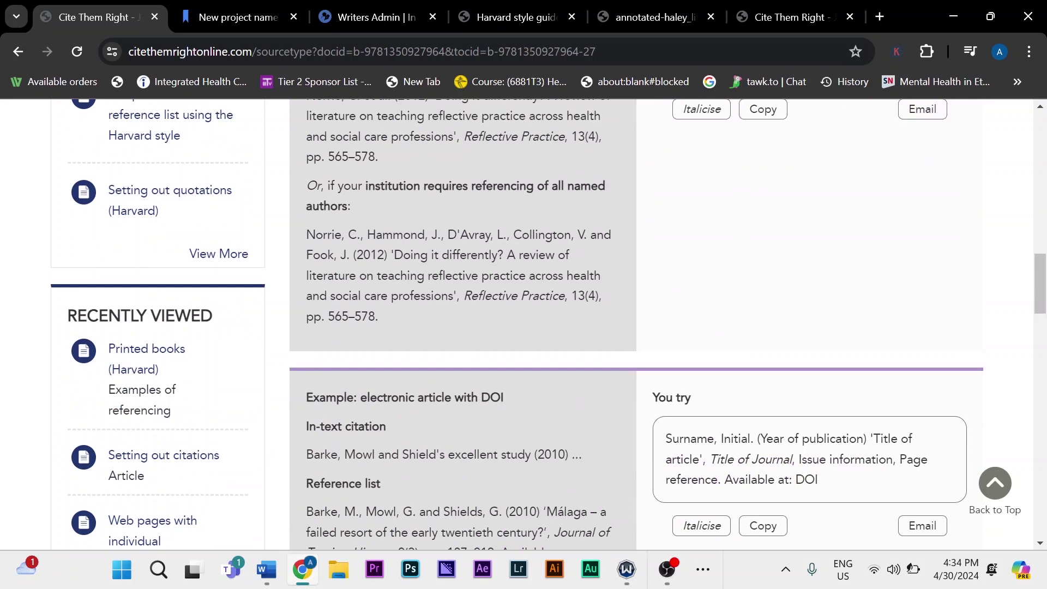
scroll(411, 333, "down", 2)
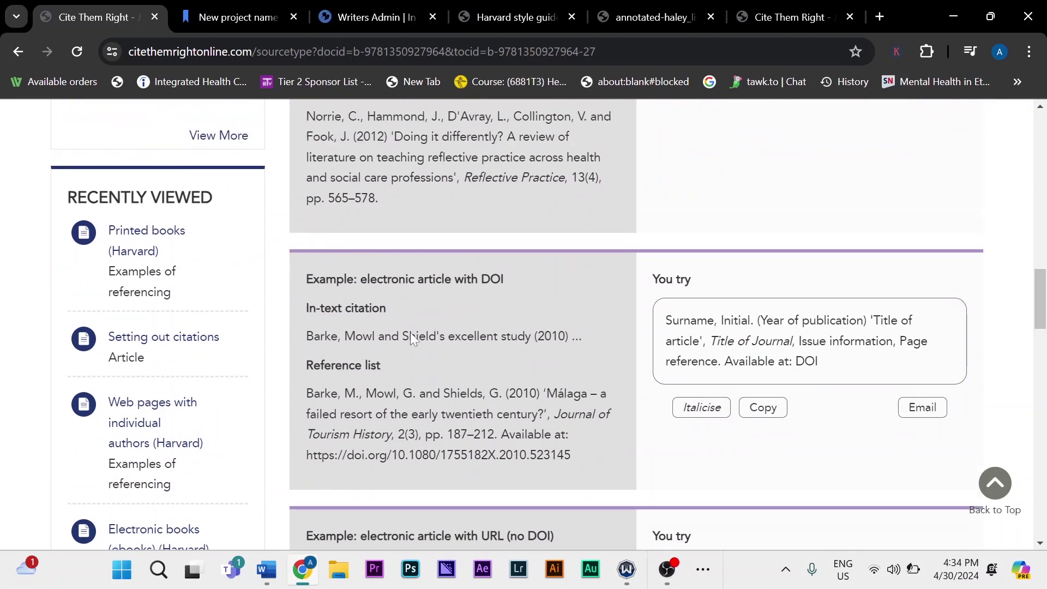
scroll(410, 332, "up", 1)
scroll(411, 332, "down", 3)
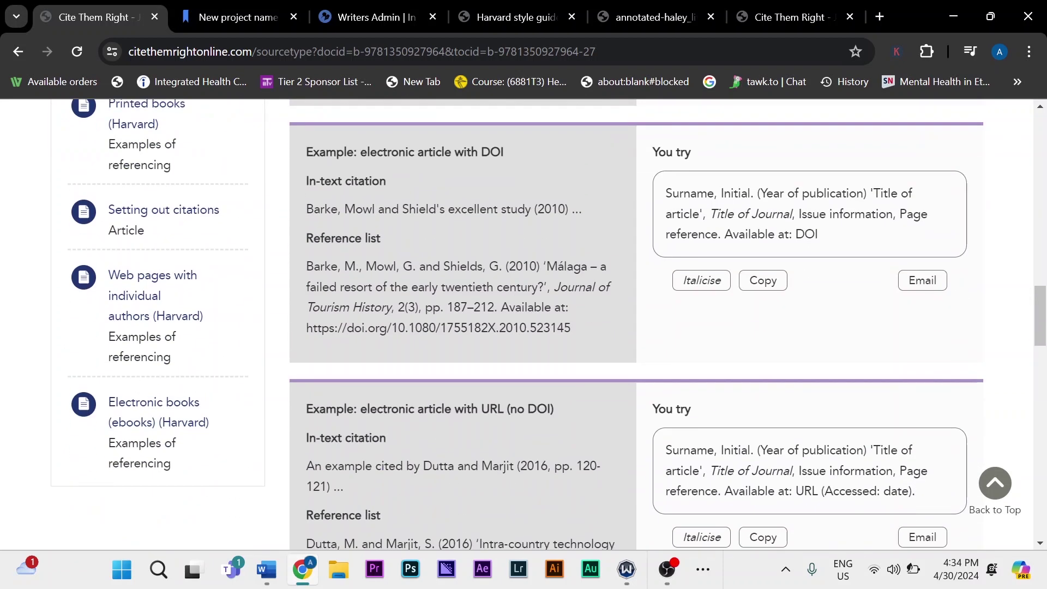
scroll(411, 332, "down", 7)
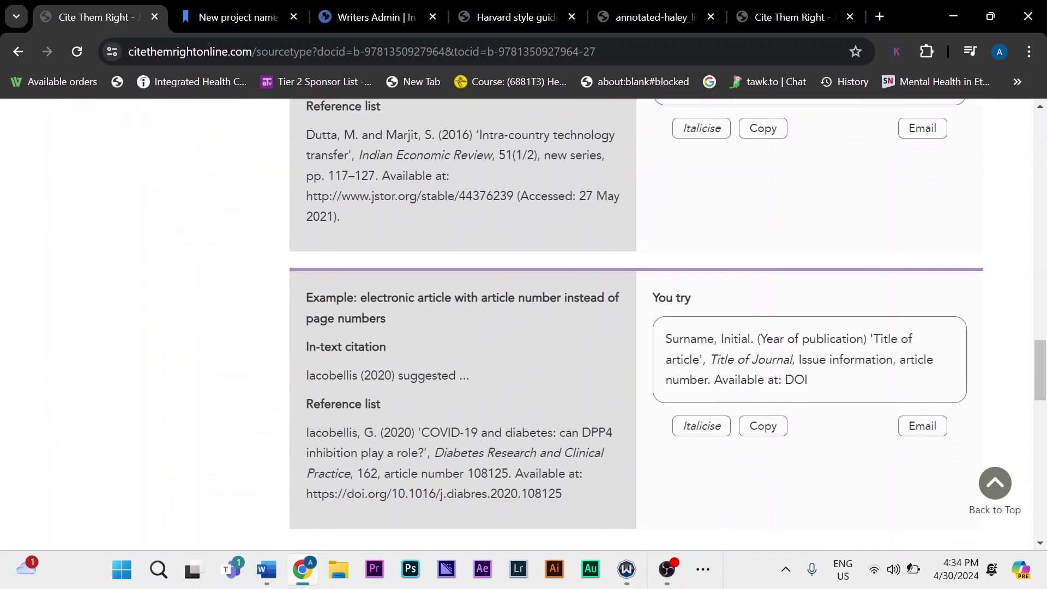
scroll(417, 334, "up", 15)
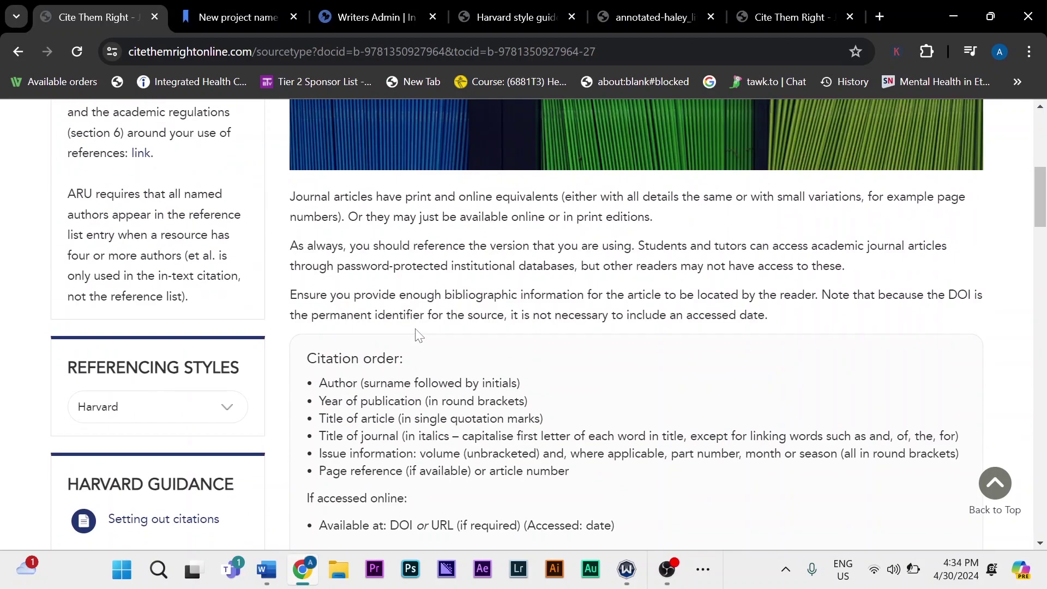
scroll(417, 334, "up", 6)
scroll(414, 329, "up", 2)
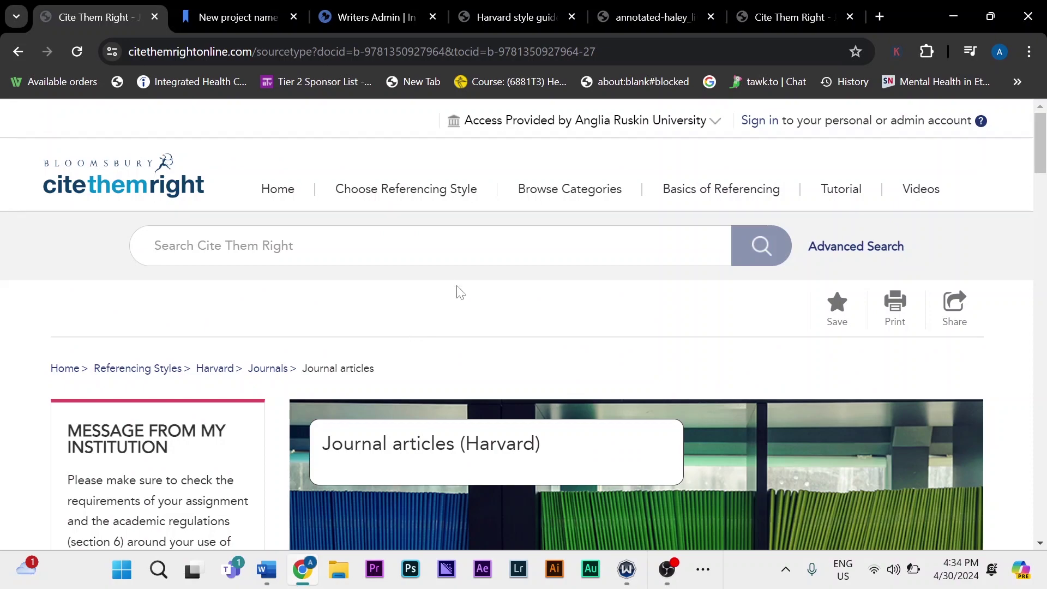
scroll(460, 292, "down", 10)
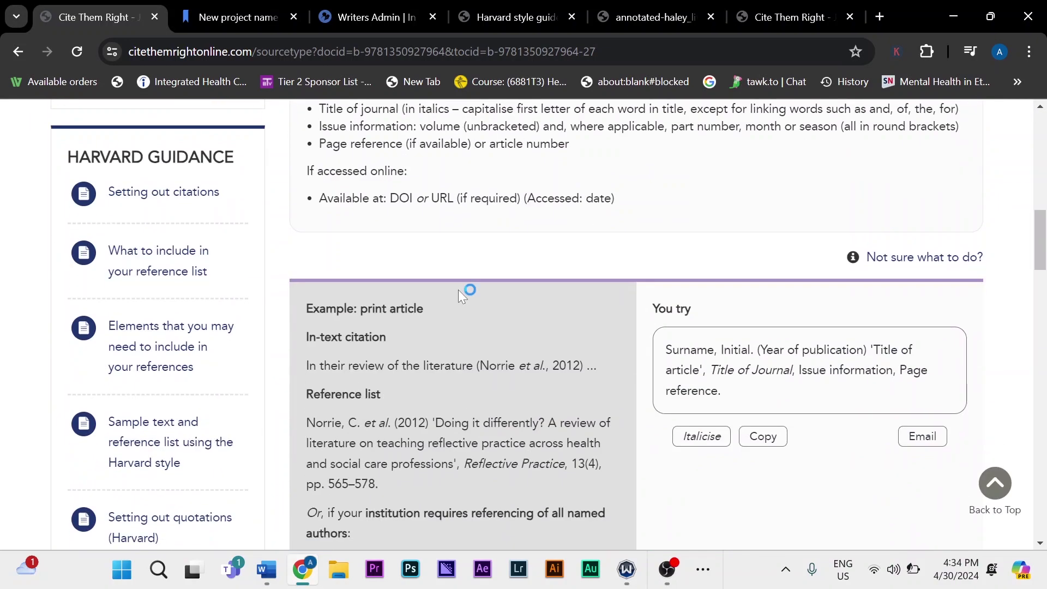